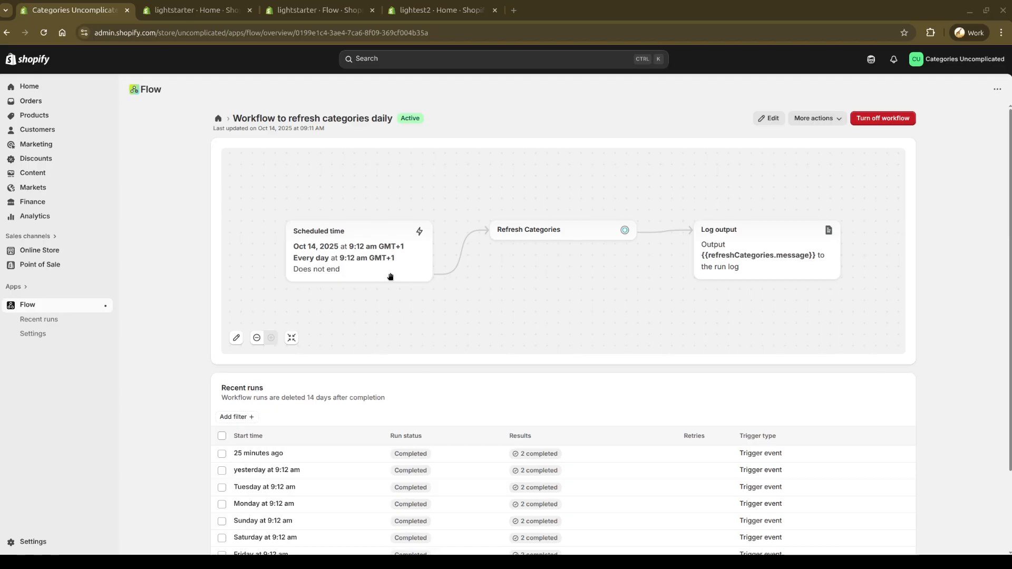
Check on the lightstarter store's Categories home page when the current category list was last refreshed
left_click(195, 10)
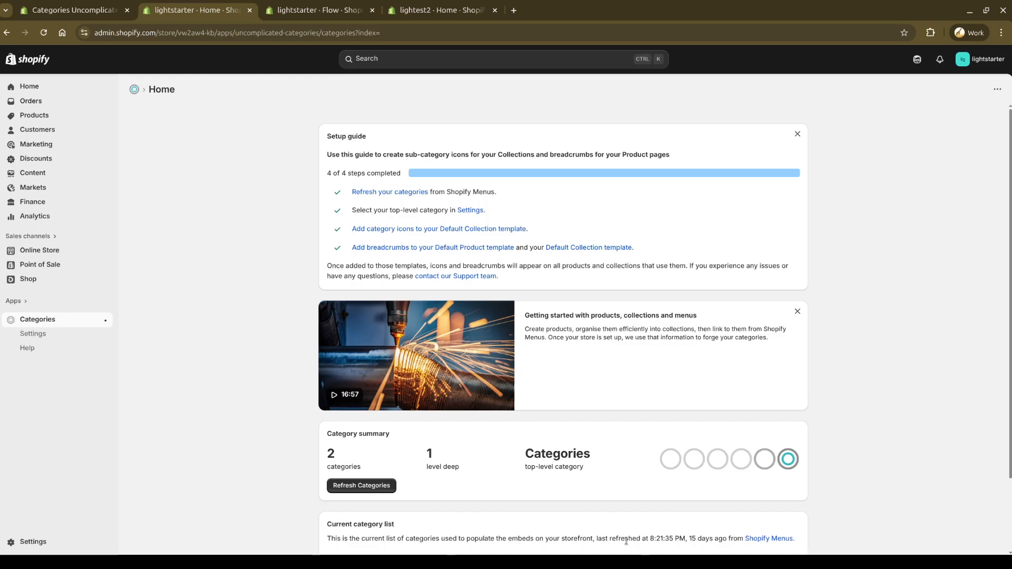
left_click_drag(651, 538, 727, 539)
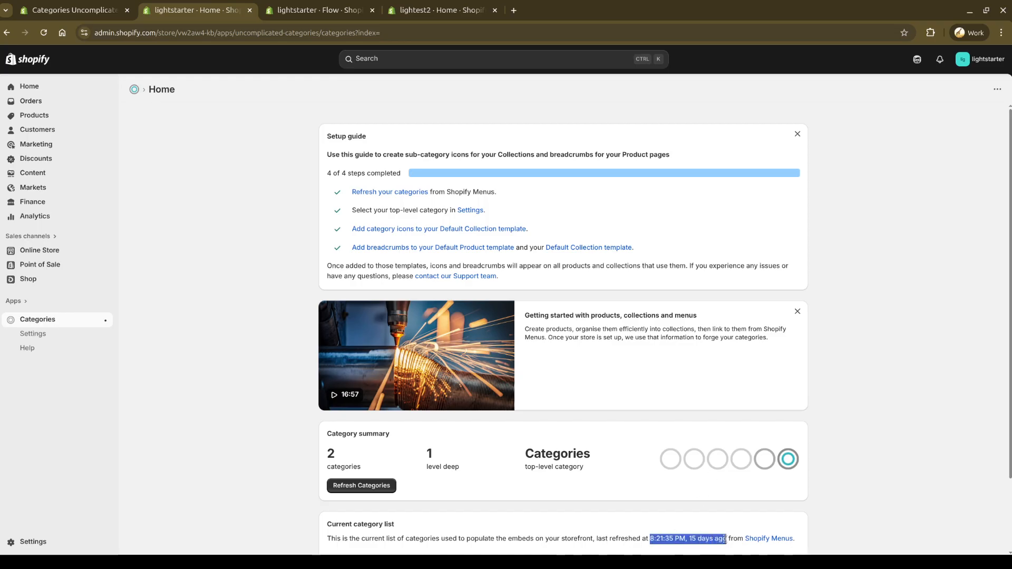
left_click(636, 537)
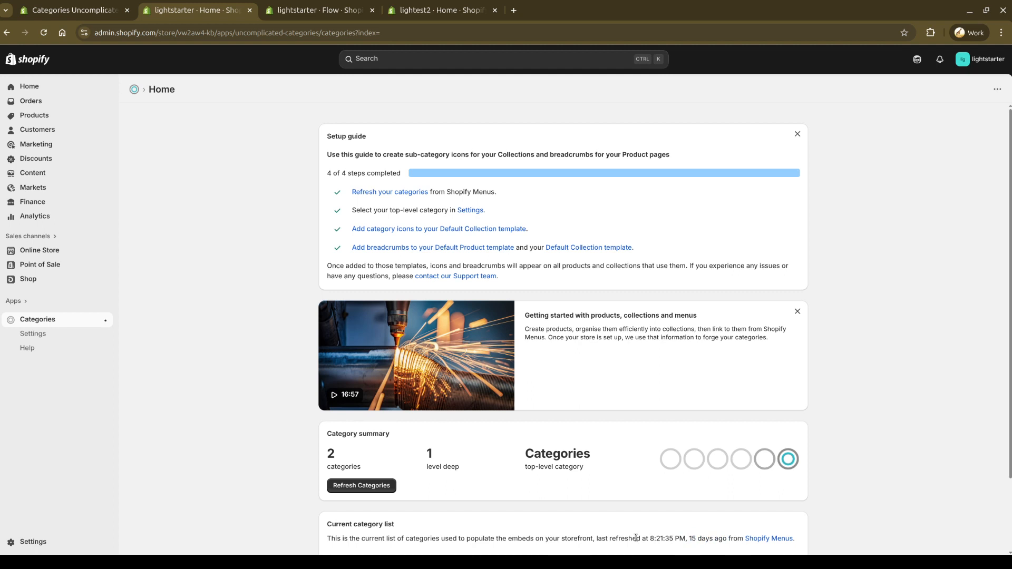
Create a new workflow in the lightstarter store's Flow app with Scheduled time as its trigger
key("ctrl+Tab")
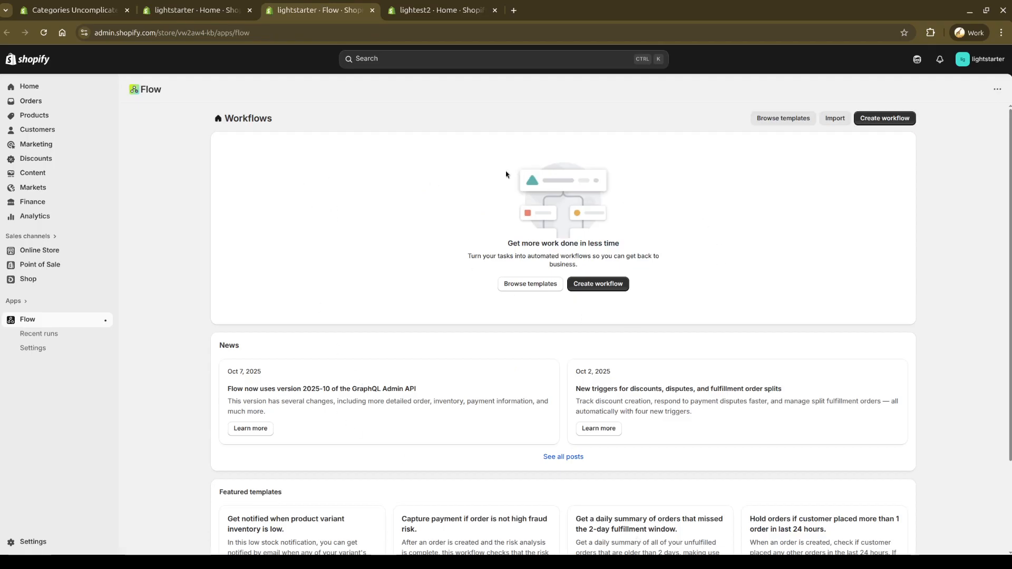
left_click(600, 284)
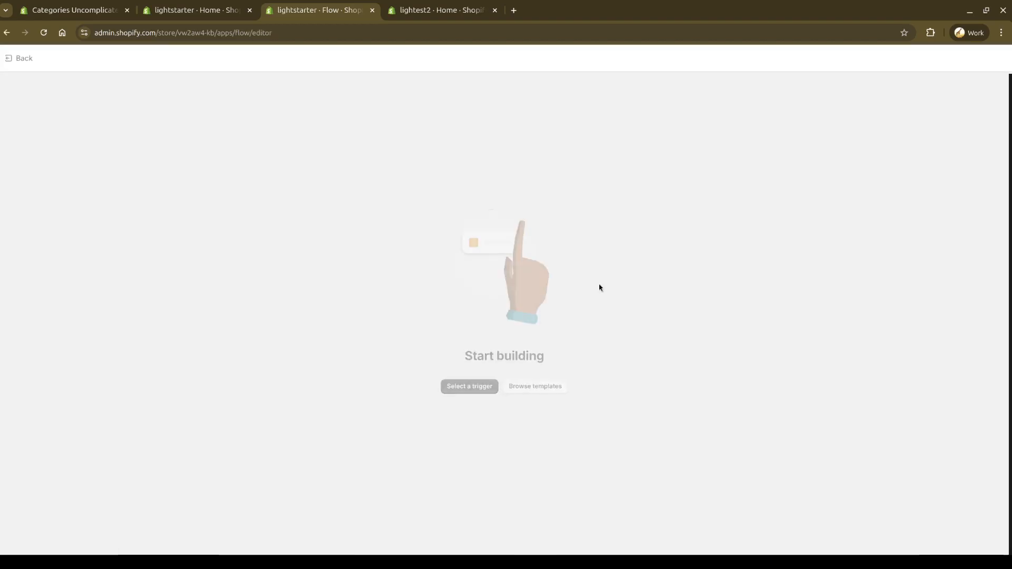
left_click(479, 389)
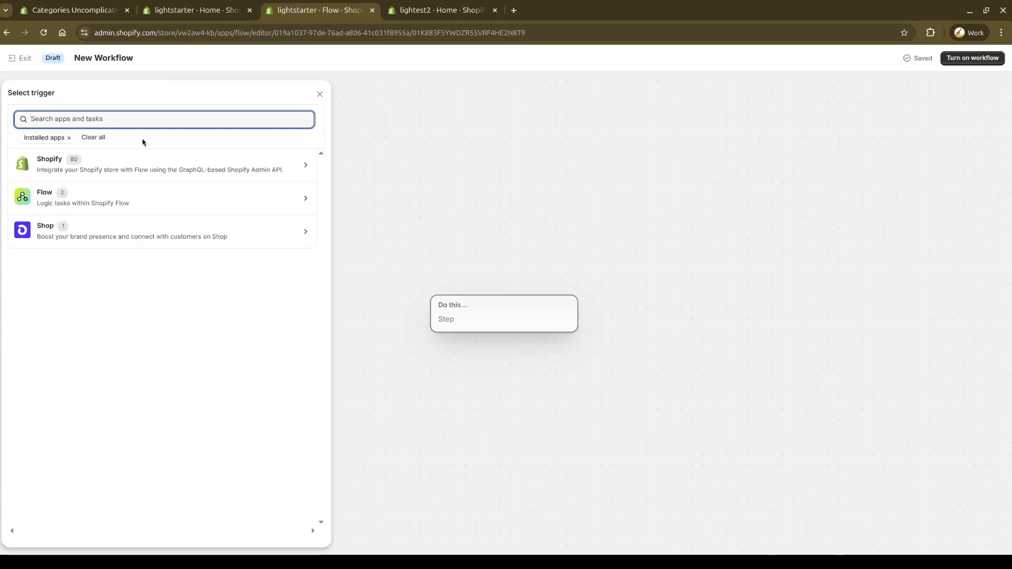
type("time")
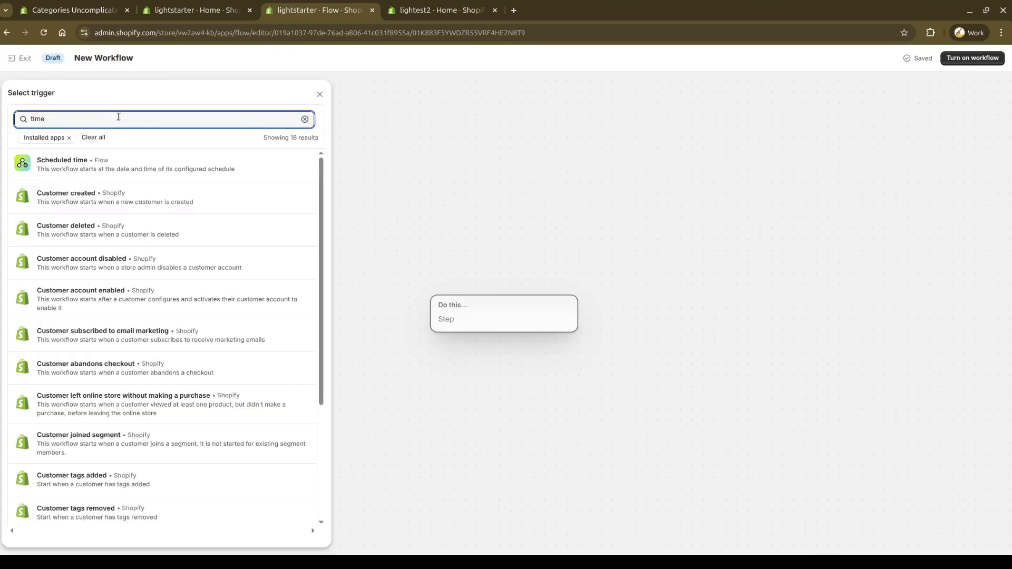
left_click(73, 173)
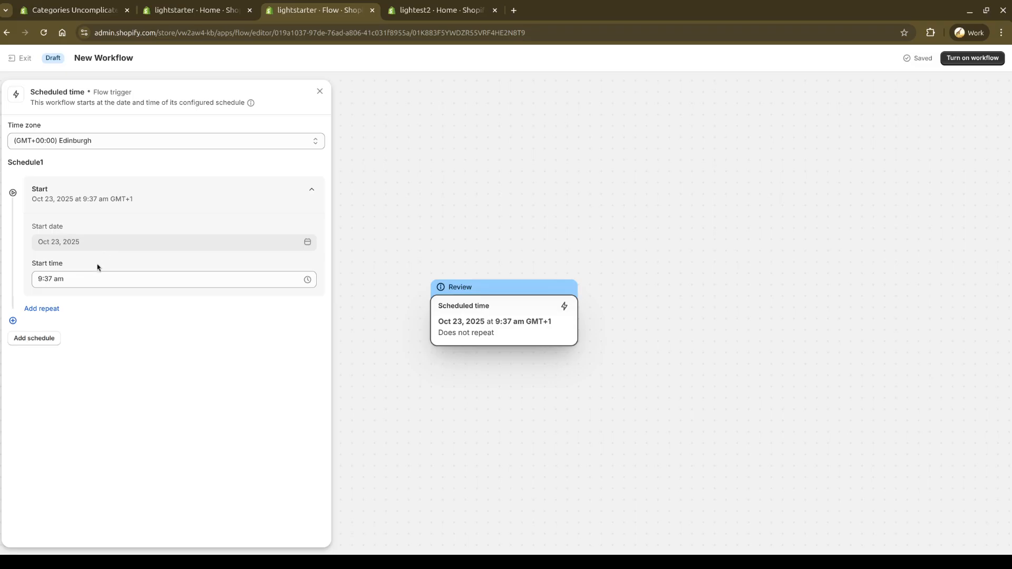
Set the schedule's start time to 9:40 am and make it repeat every 1 day
left_click(48, 278)
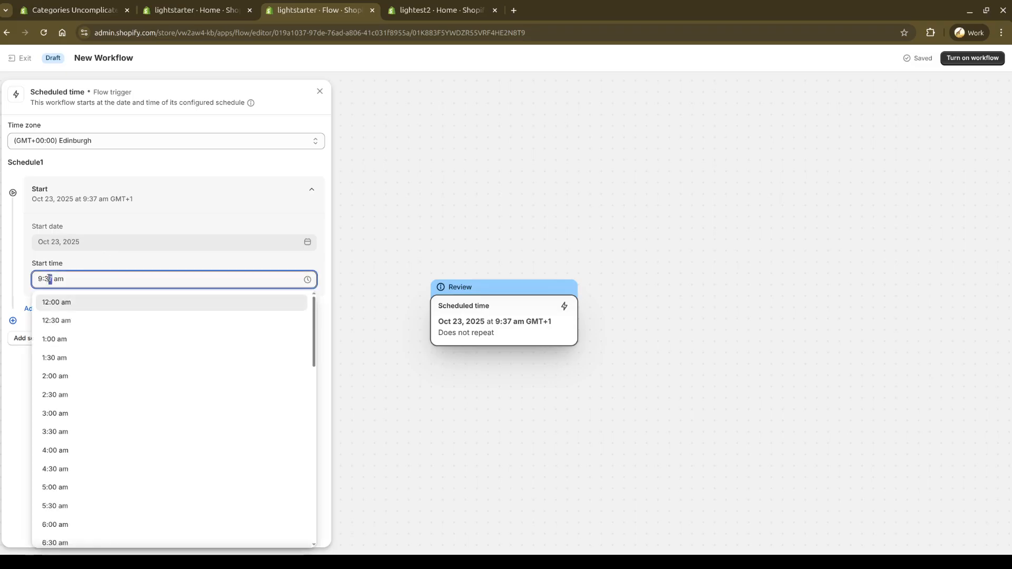
type("40")
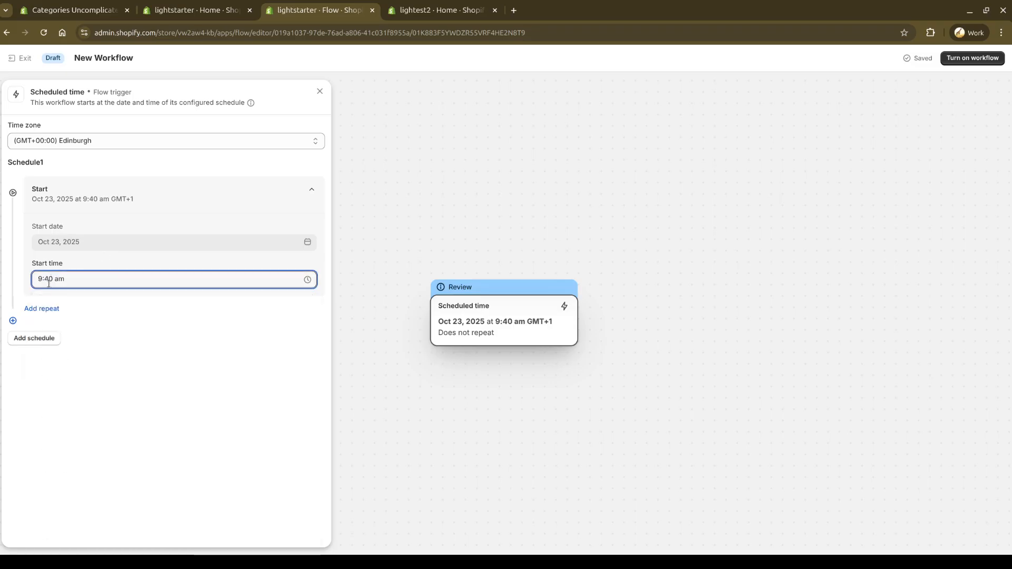
left_click(47, 308)
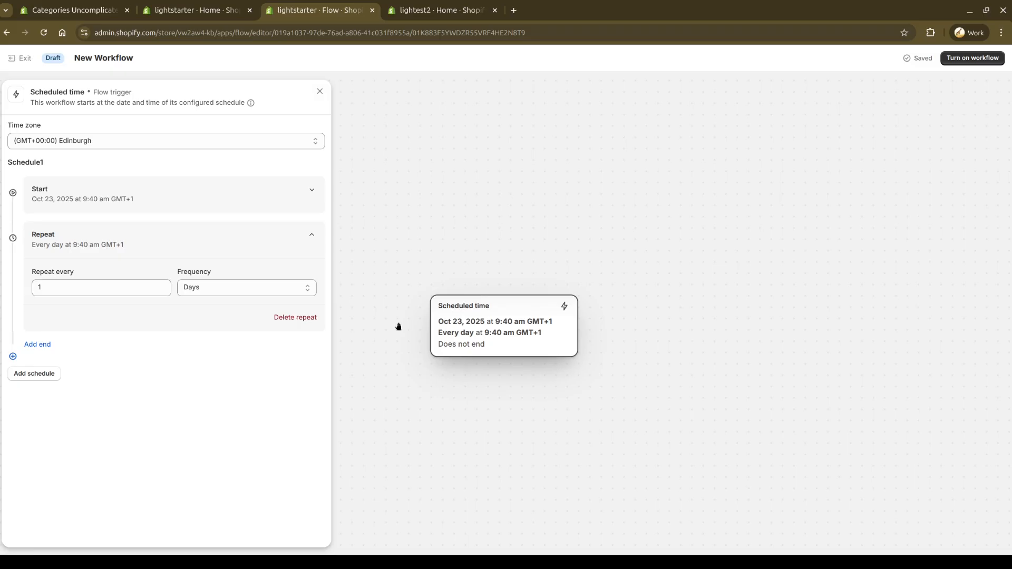
left_click(249, 295)
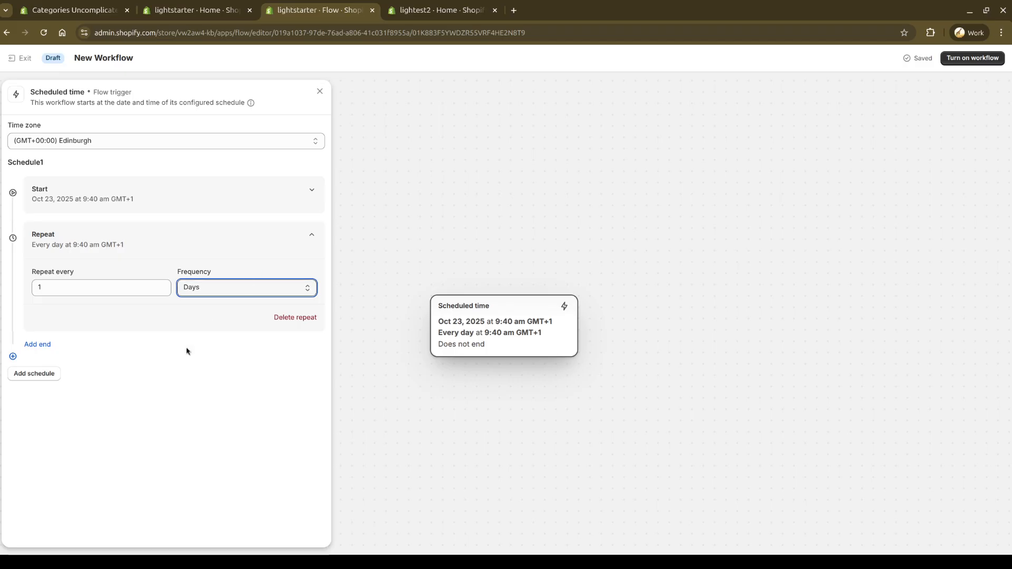
left_click(320, 92)
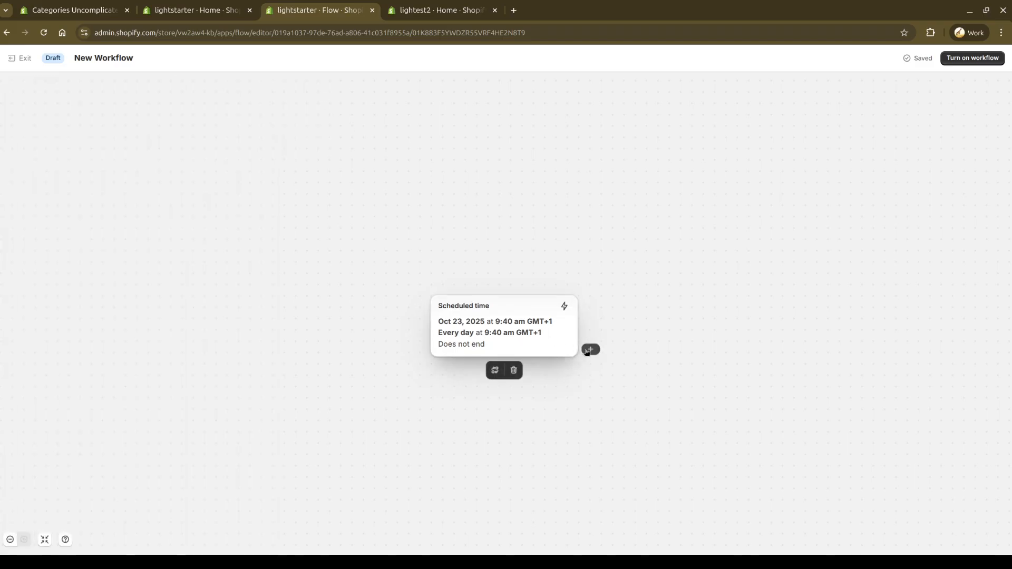
Add the Refresh Categories action from the Categories app after the Scheduled time trigger
left_click(590, 351)
left_click(610, 342)
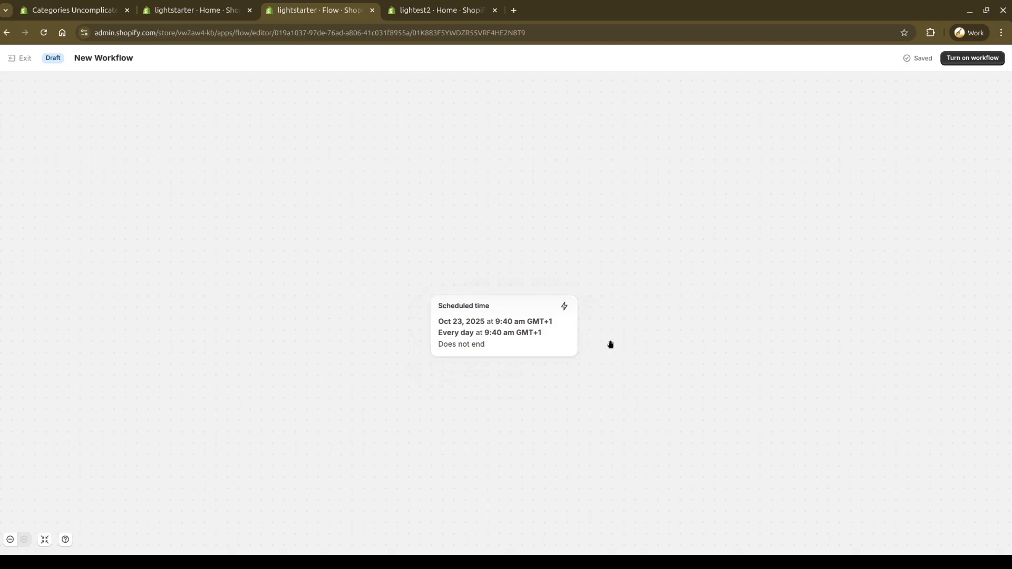
left_click(590, 349)
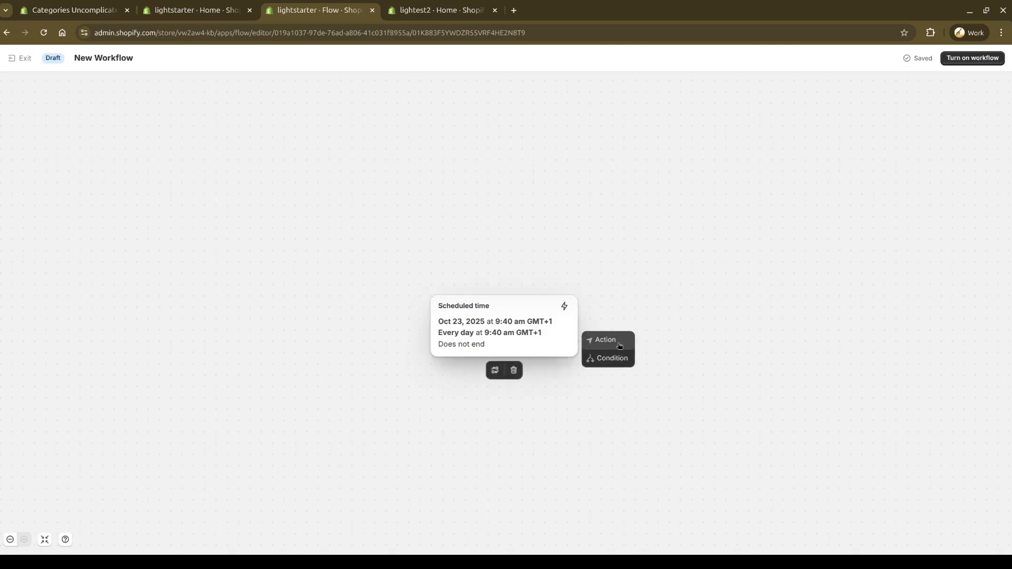
left_click(606, 339)
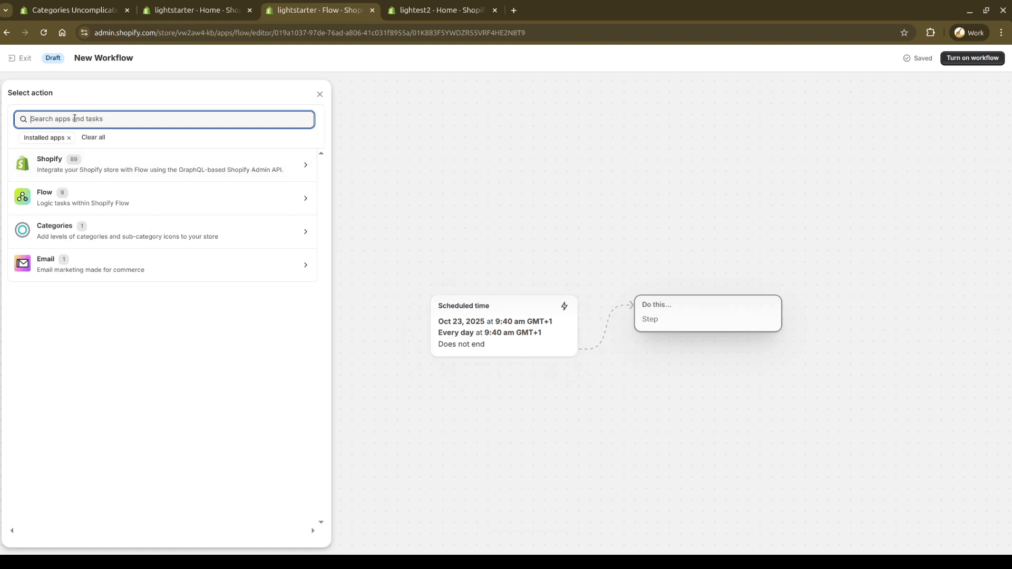
left_click(130, 232)
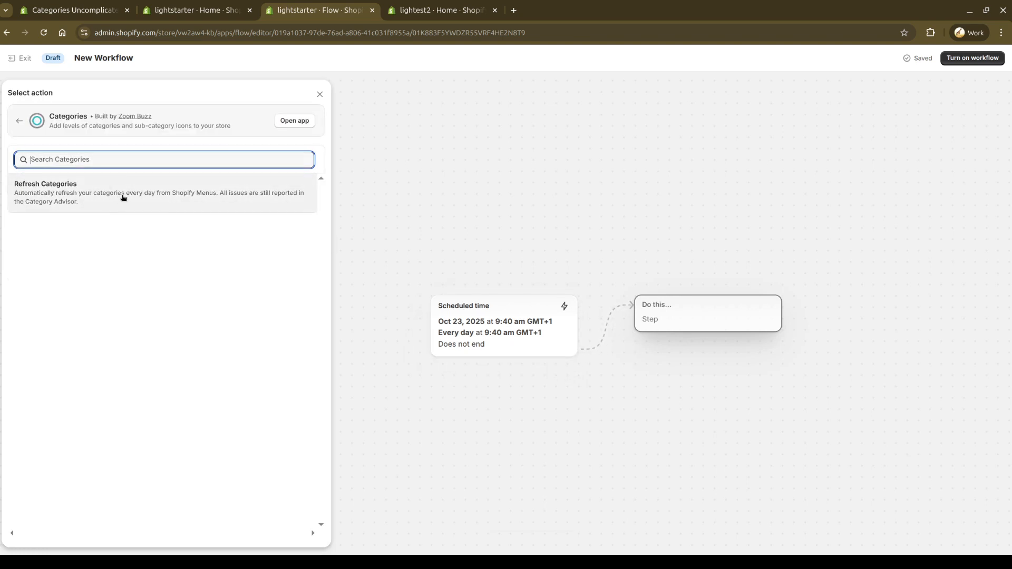
left_click(123, 197)
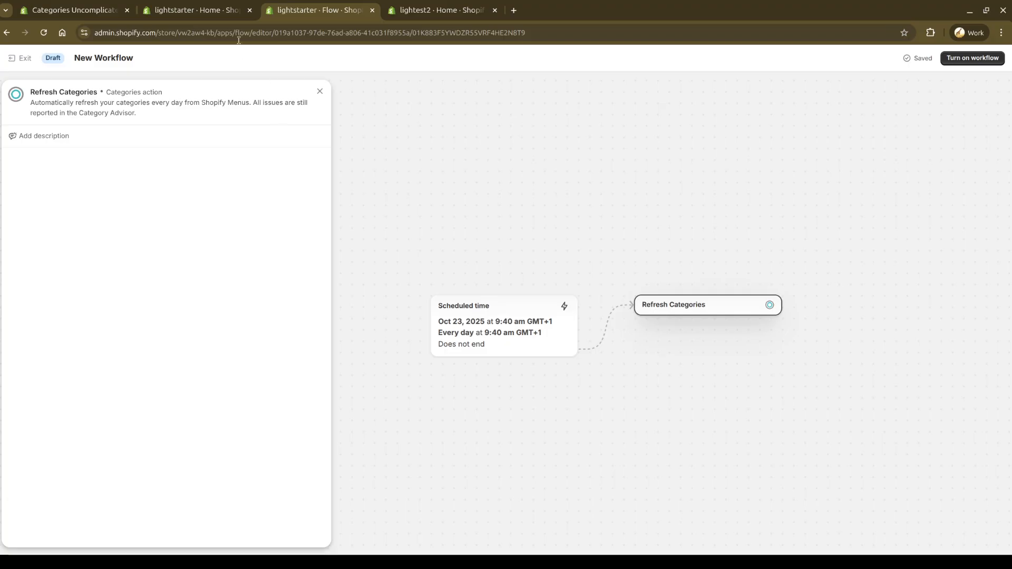
Review the category refresh section on the lightstarter store's Categories home page and return to the workflow
mouse_move(215, 15)
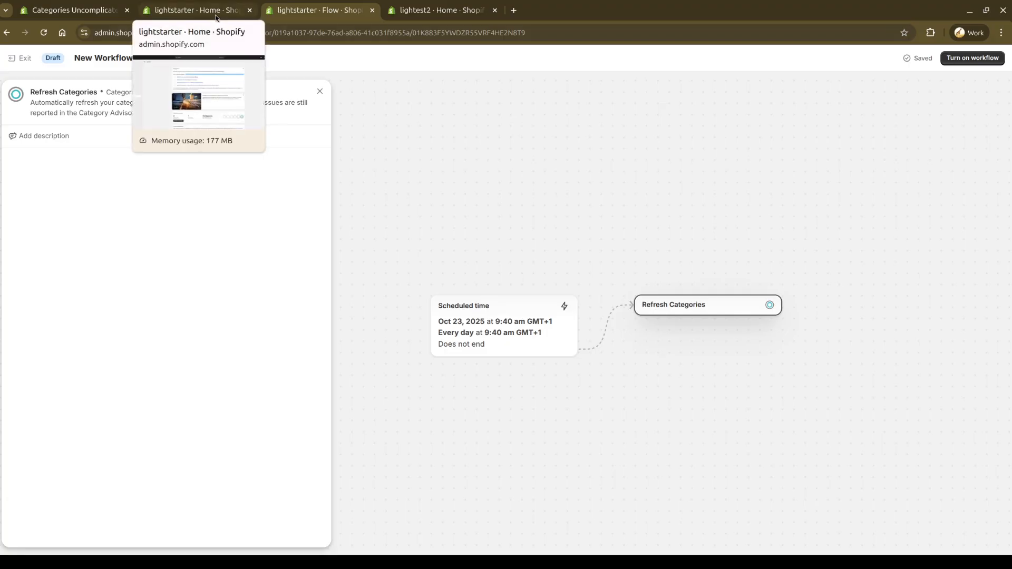
left_click(216, 13)
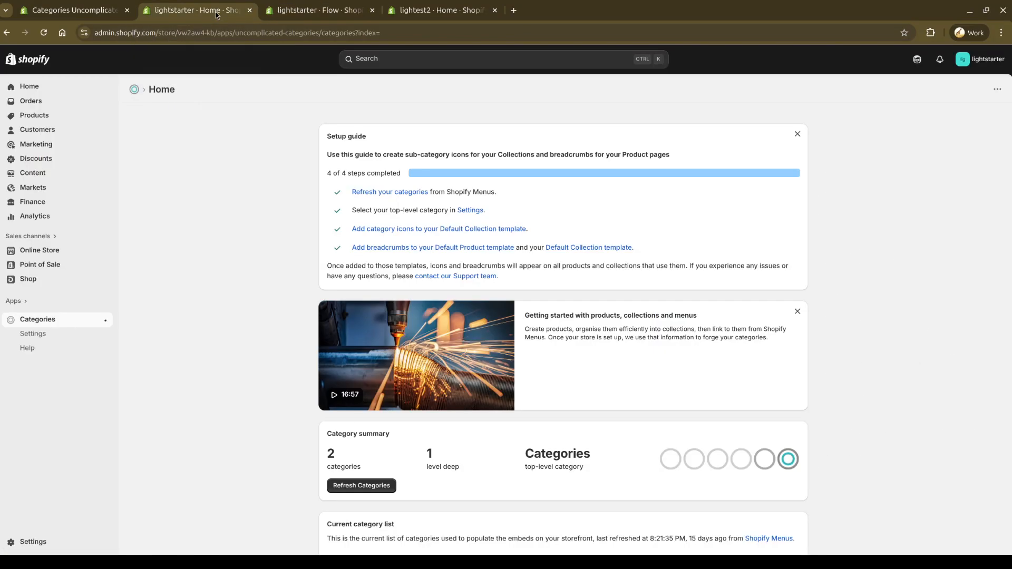
left_click(319, 10)
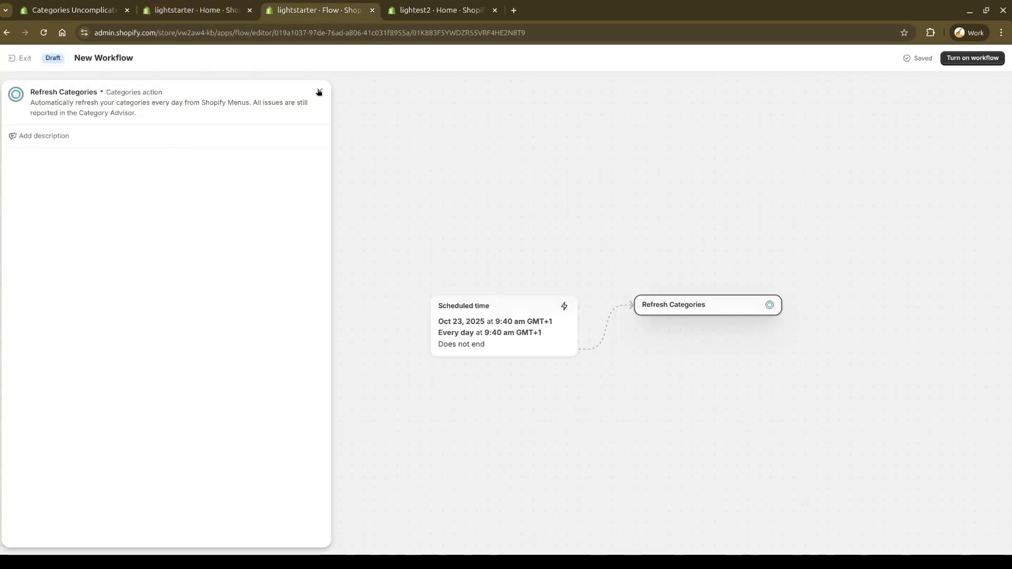
Add Flow's Log output action after the Refresh Categories step
left_click(319, 93)
mouse_move(728, 306)
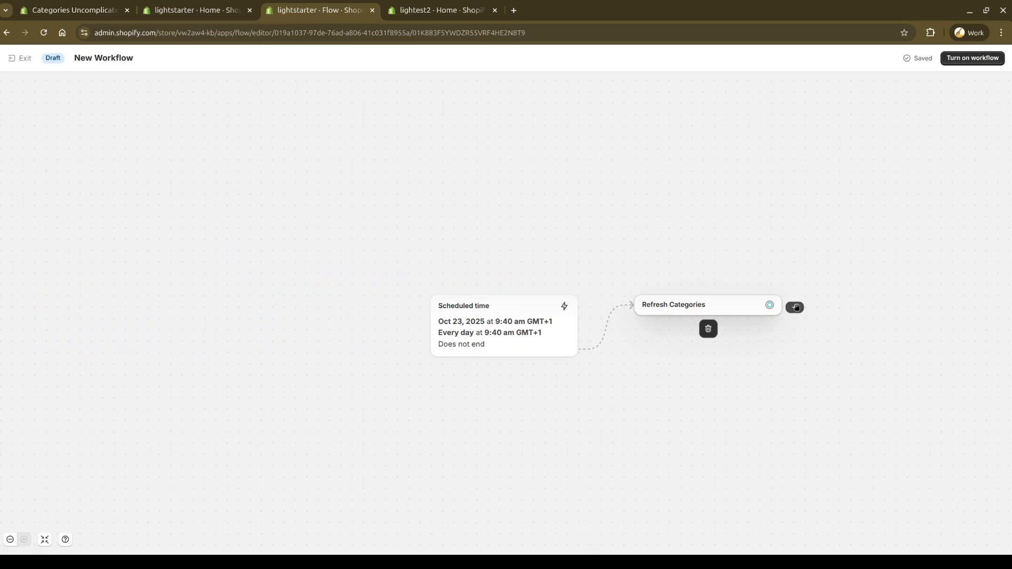
left_click(796, 307)
left_click(819, 300)
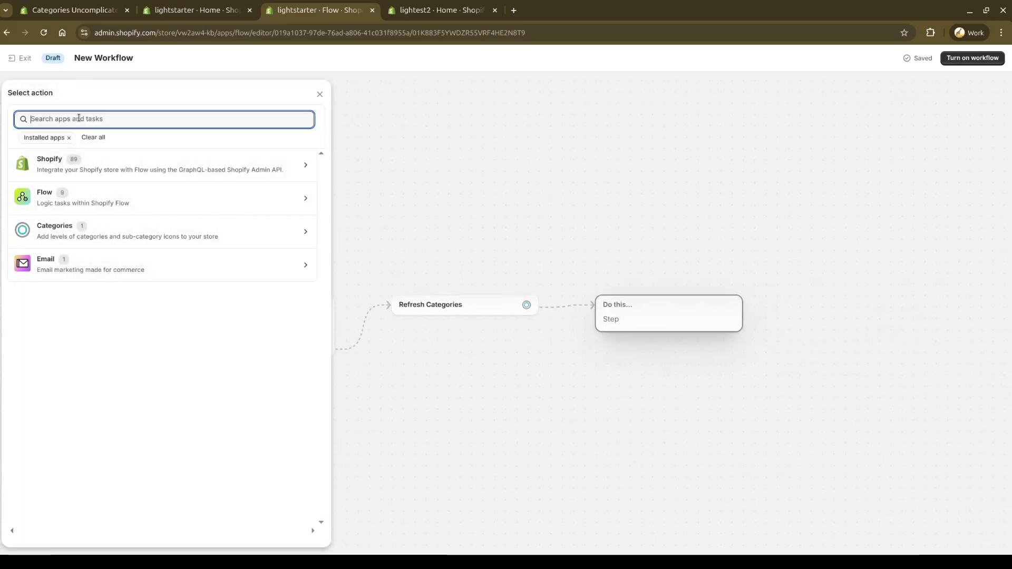
type("log")
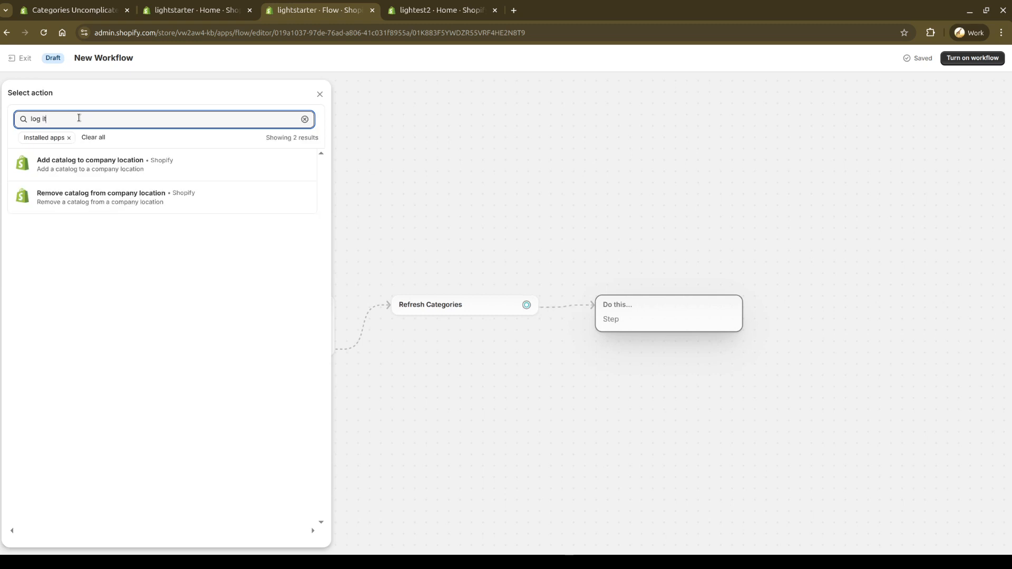
type(" out")
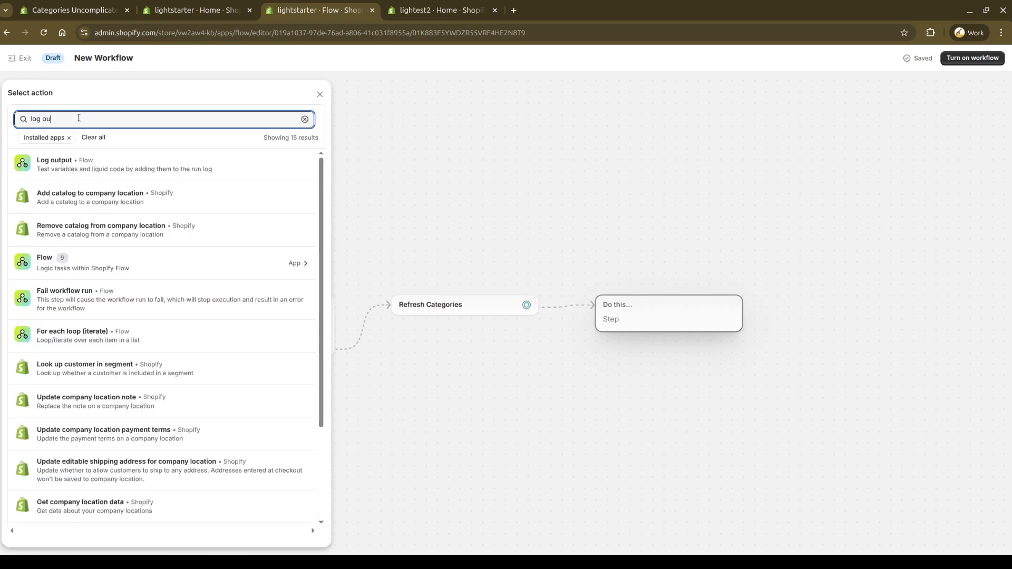
left_click(85, 166)
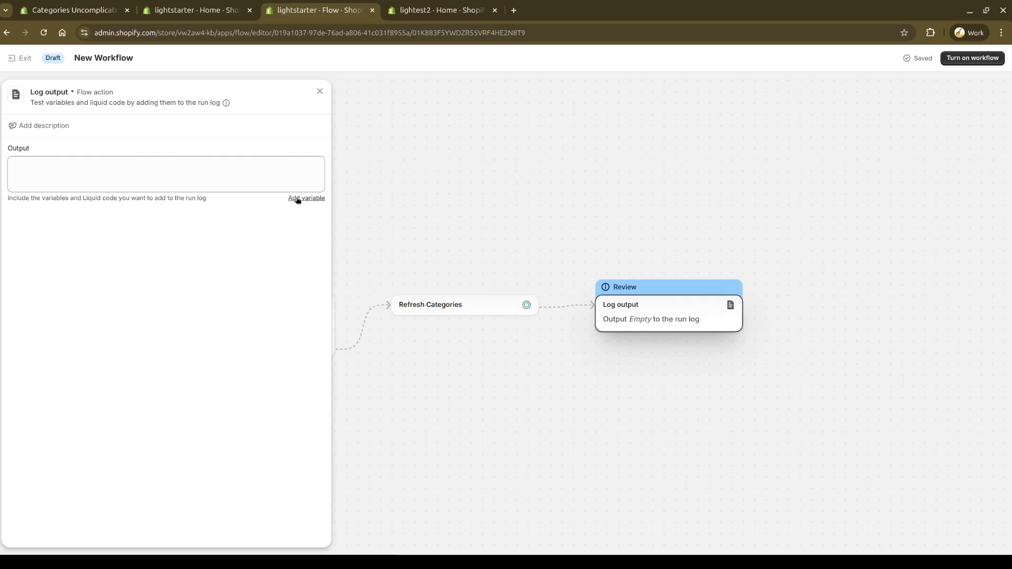
Set the log output to "Output from latest run: {{refreshCategories.message}}", inserting the message variable from refreshCategories
left_click(220, 165)
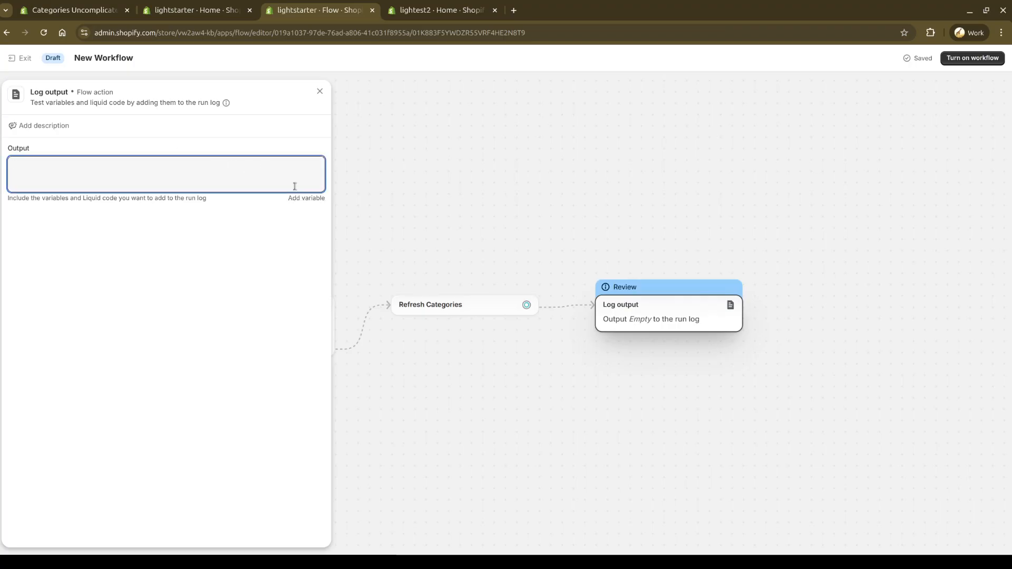
type("Output from latest run:")
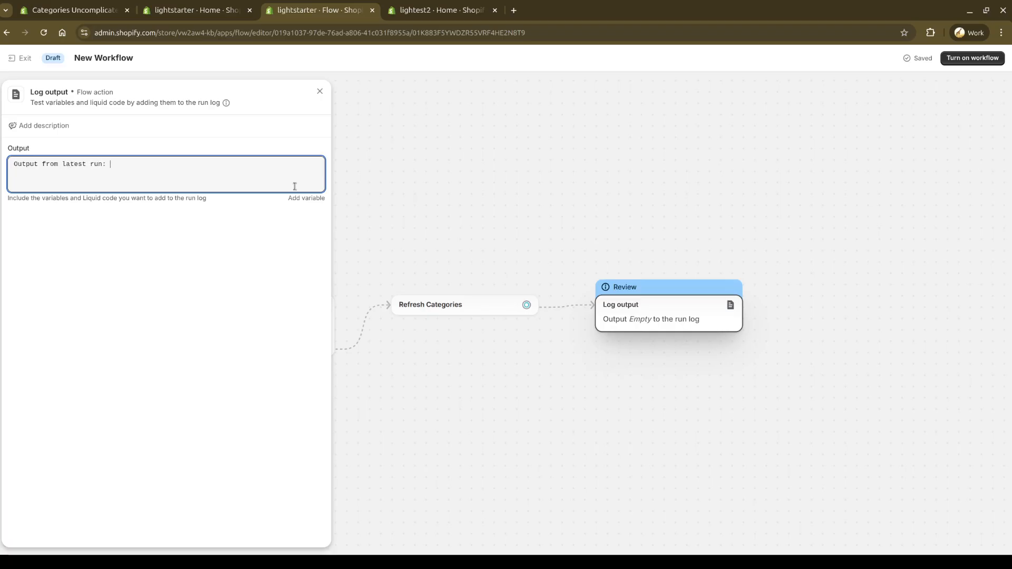
left_click(321, 199)
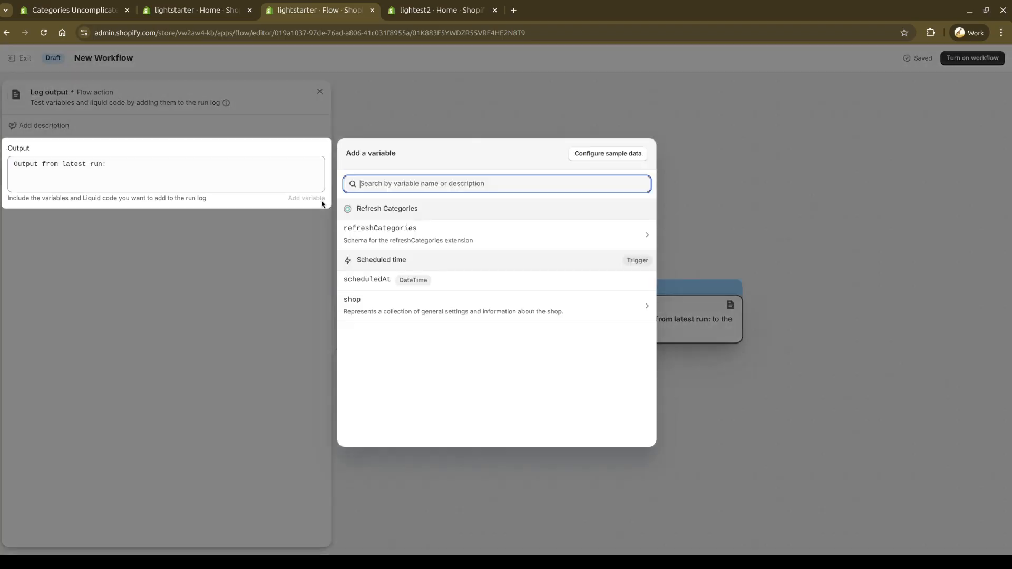
left_click(415, 234)
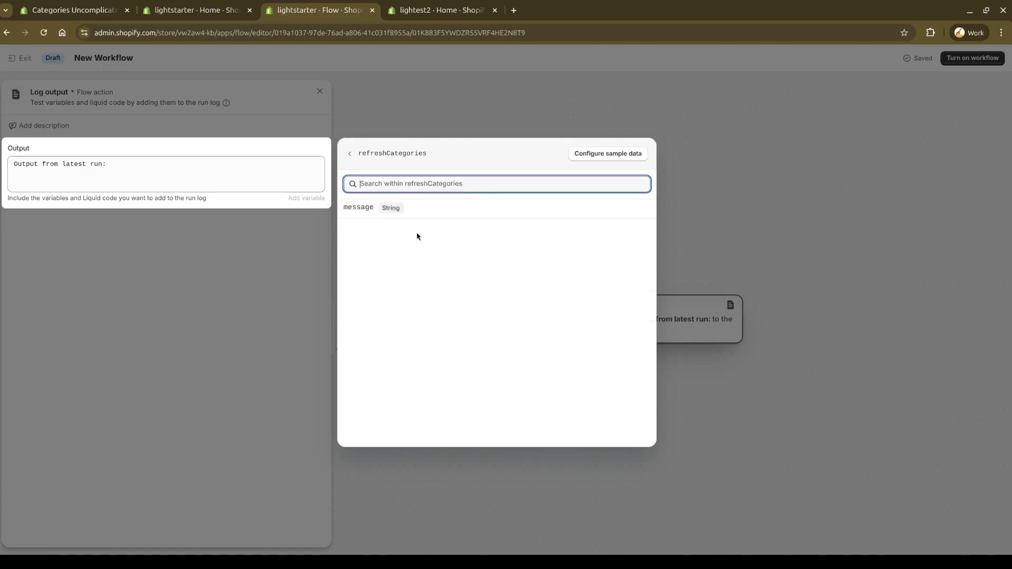
left_click(362, 212)
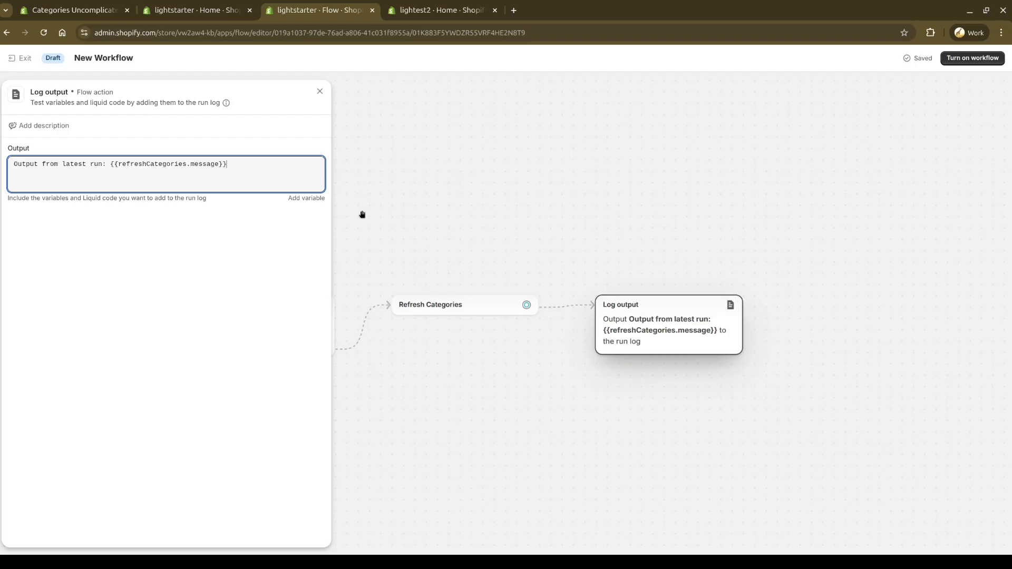
left_click(320, 92)
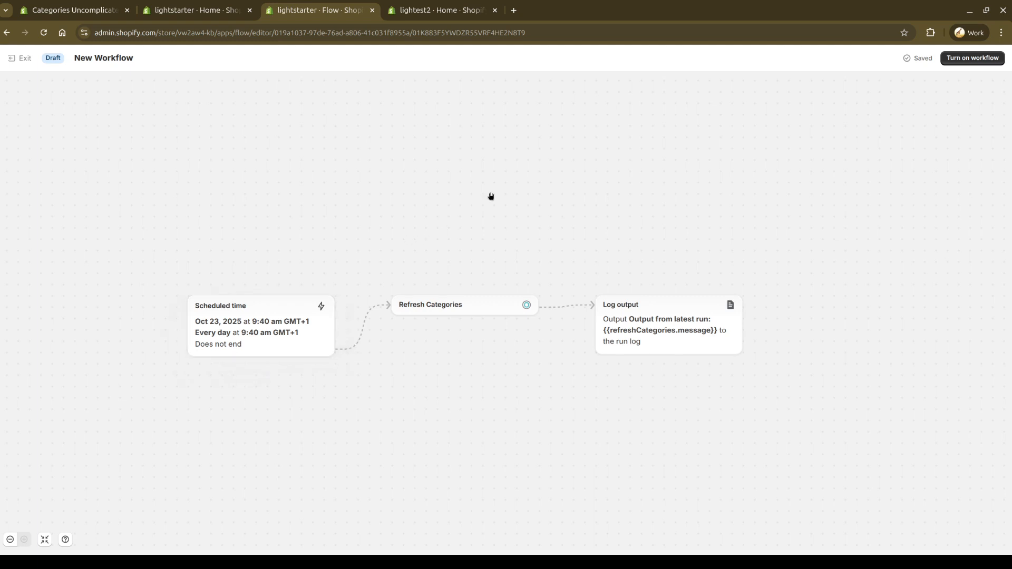
Turn on the new workflow and confirm its activation
left_click(979, 58)
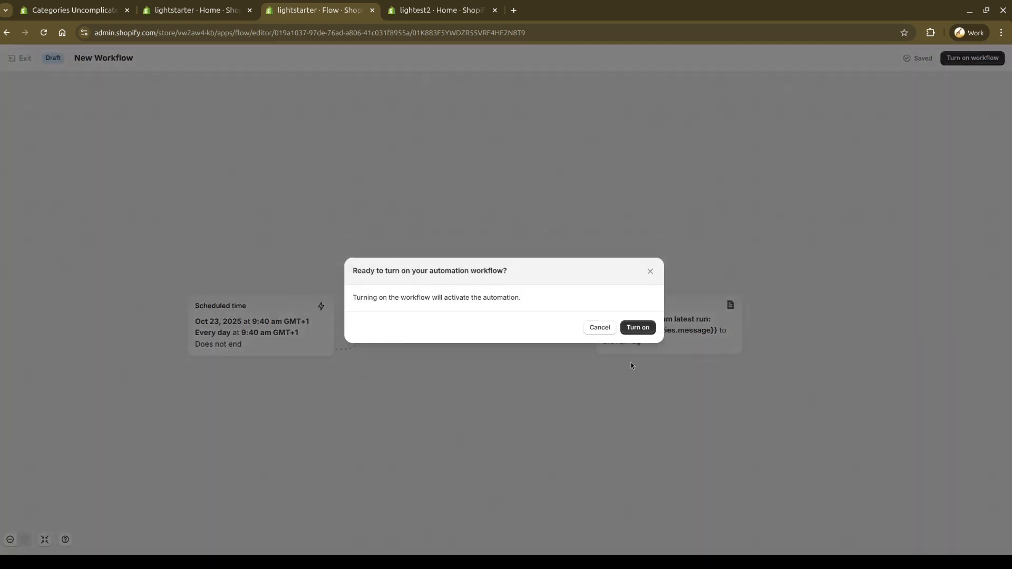
left_click(638, 328)
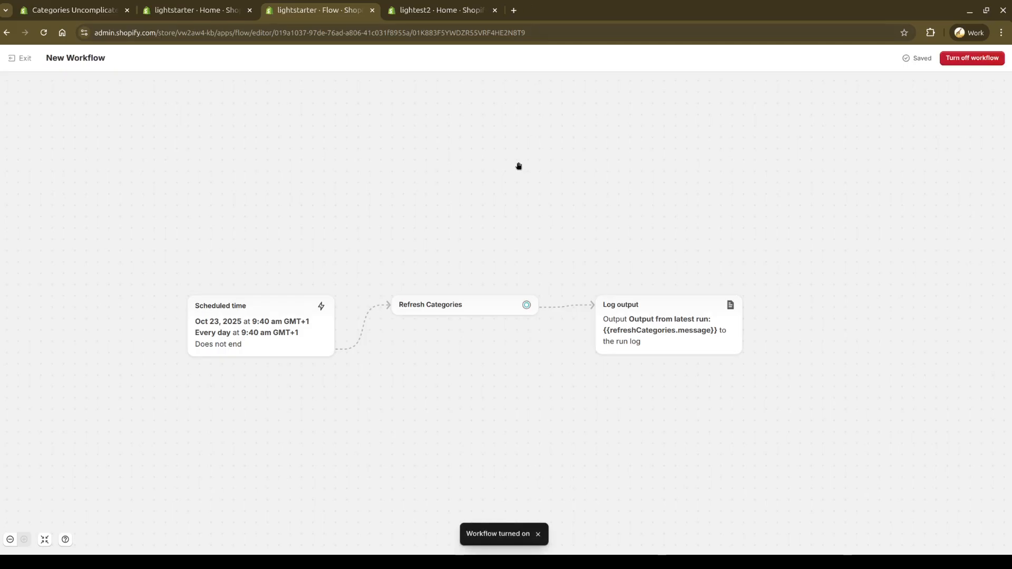
Rename the new workflow as "Daily category refresh workflow"
left_click(93, 59)
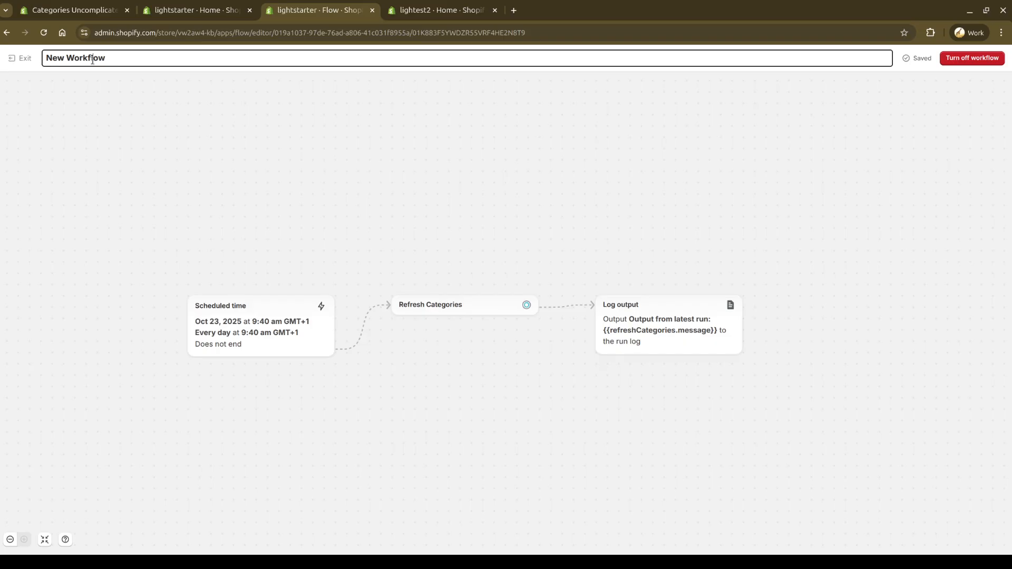
key("ctrl+Left")
key("ctrl+shift+Left")
type("Category refre")
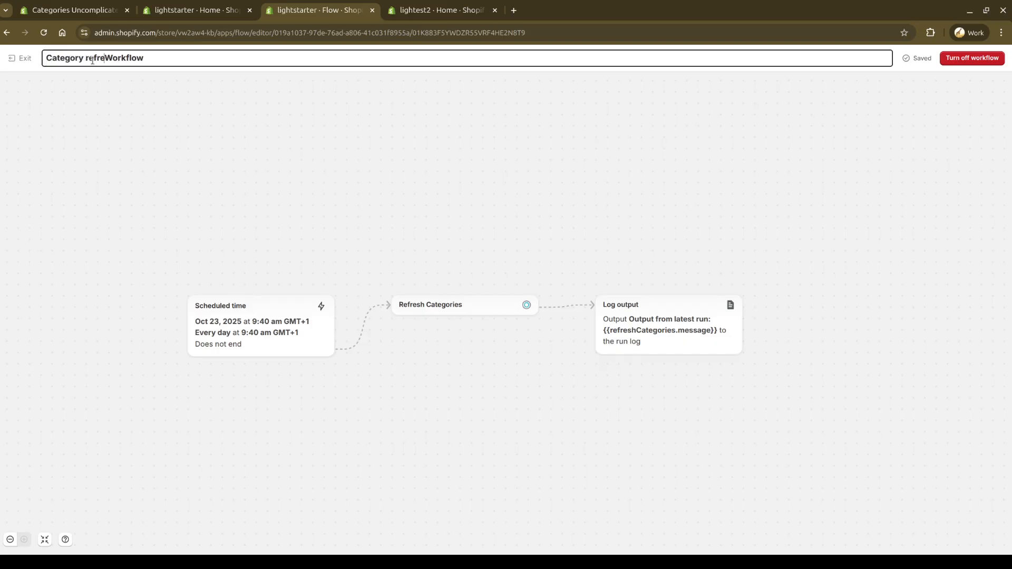
type("sh")
key("shift+Right")
type("w")
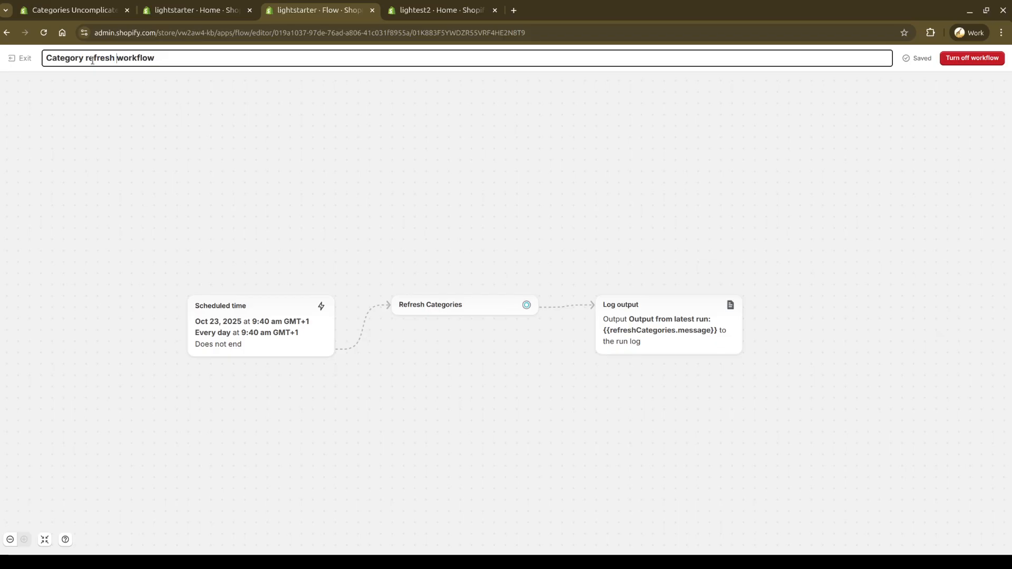
key("shift+Right")
type("Daily ")
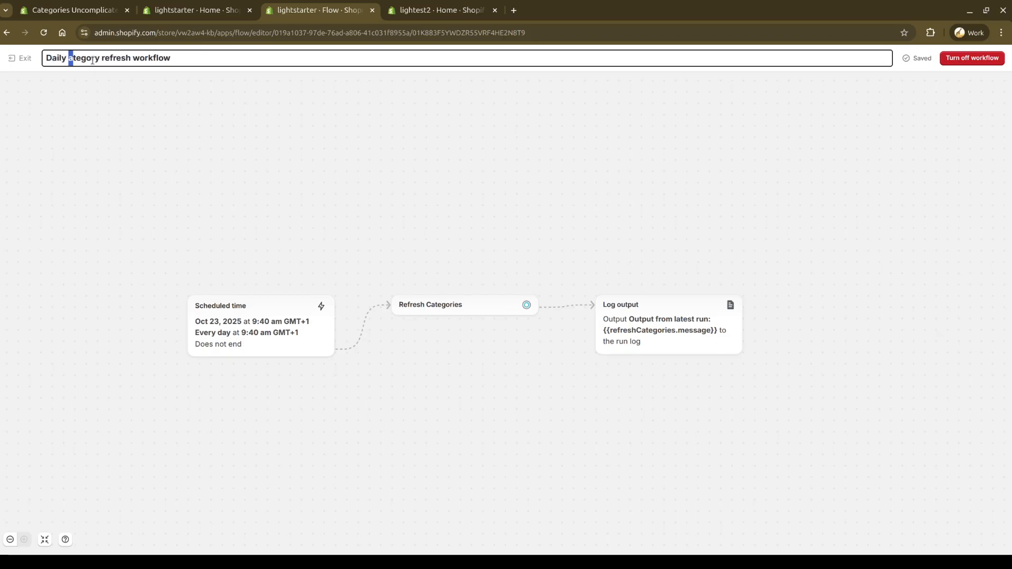
type("c")
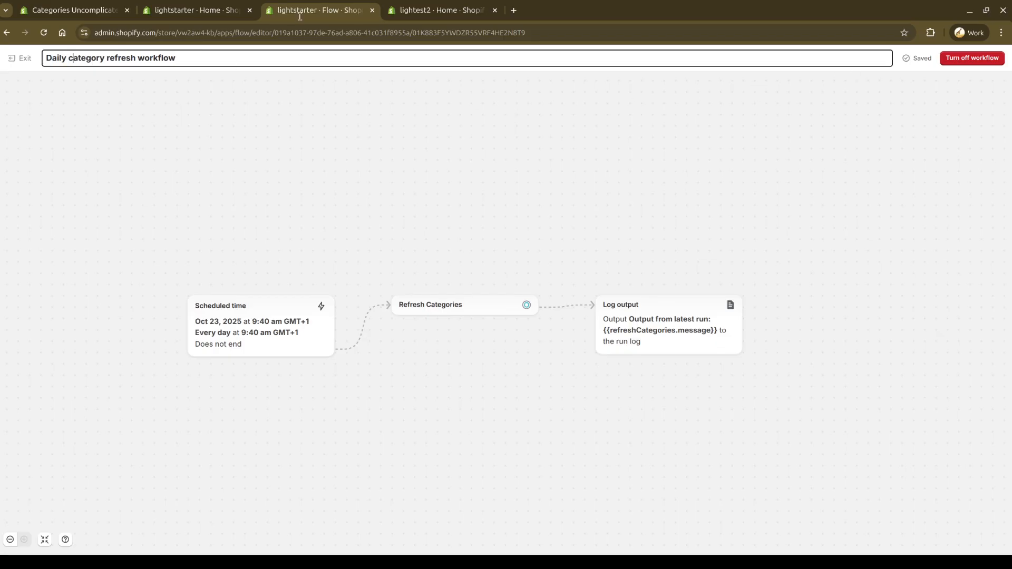
Exit the workflow editor, reload the workflow's overview page and open the details of its most recent run
left_click(25, 58)
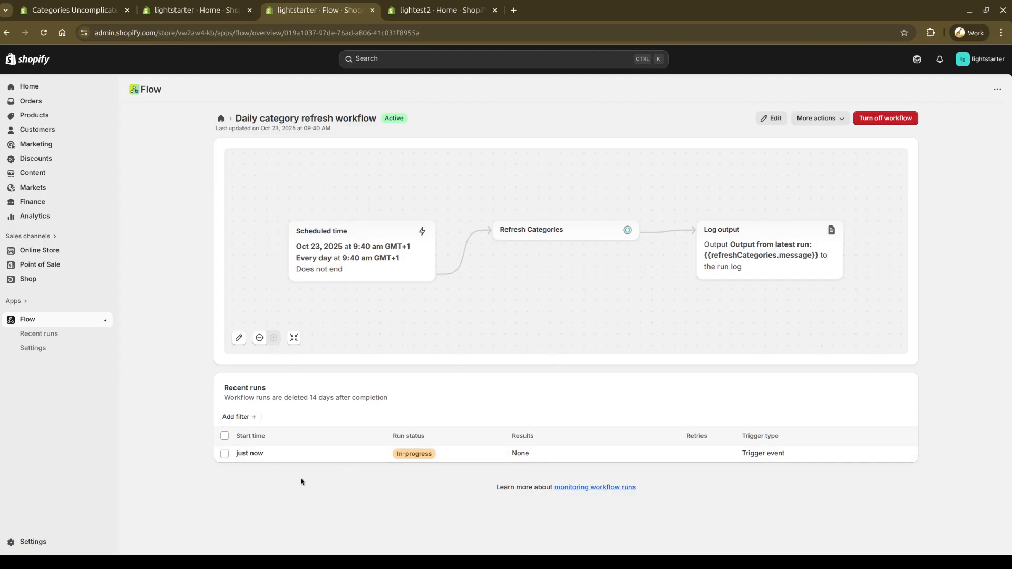
key("F5")
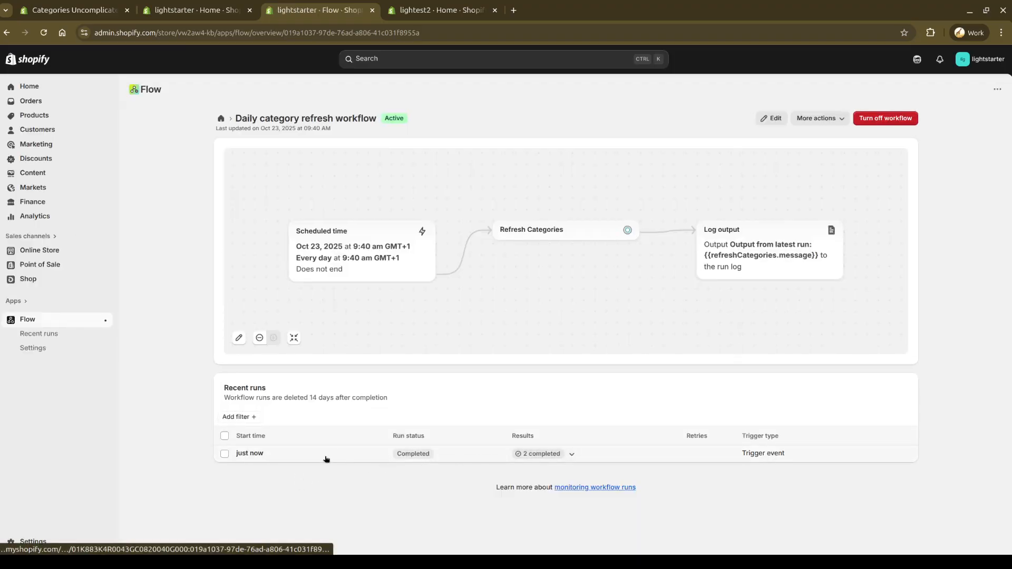
left_click(326, 459)
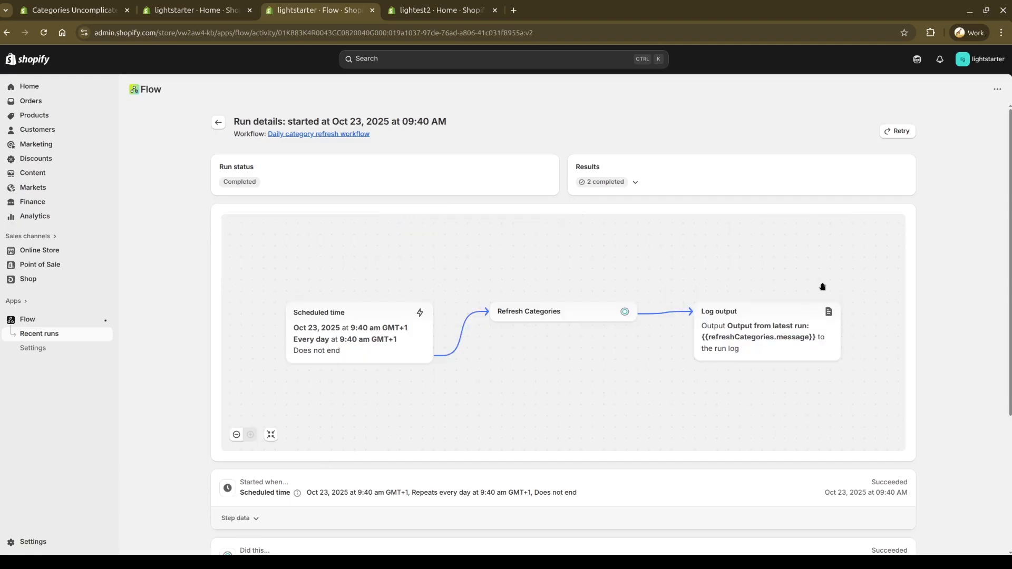
Examine the Refresh Categories action in the run details, including its step data and output message
scroll(946, 259, "down", 3)
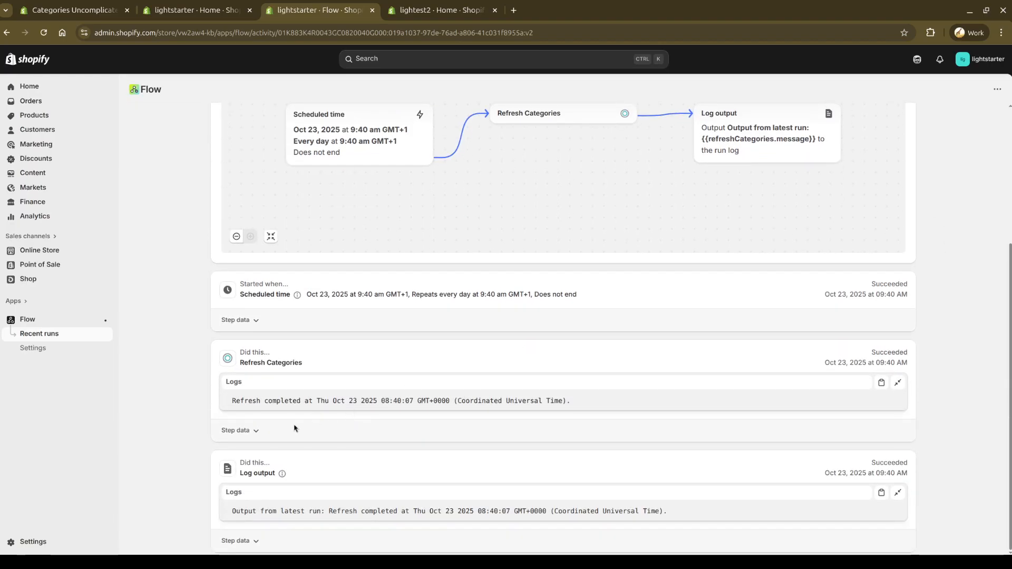
left_click(256, 431)
scroll(488, 411, "down", 2)
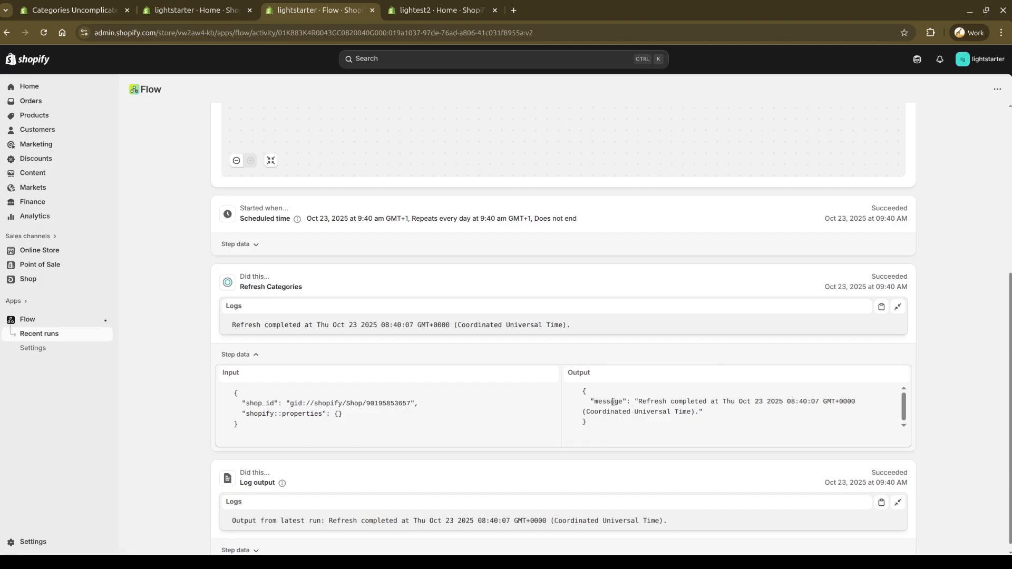
left_click_drag(641, 404, 787, 404)
left_click(787, 404)
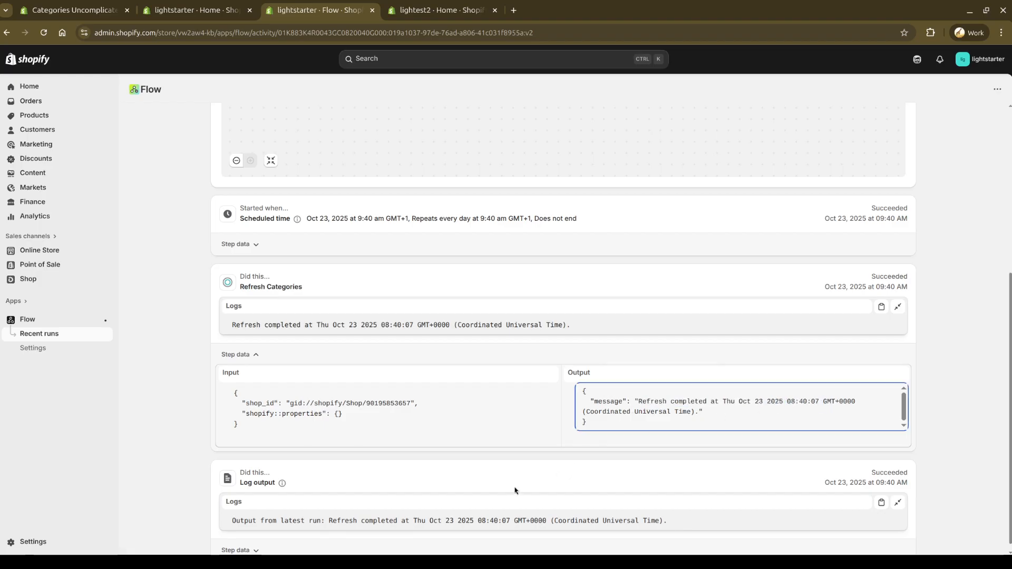
left_click(248, 355)
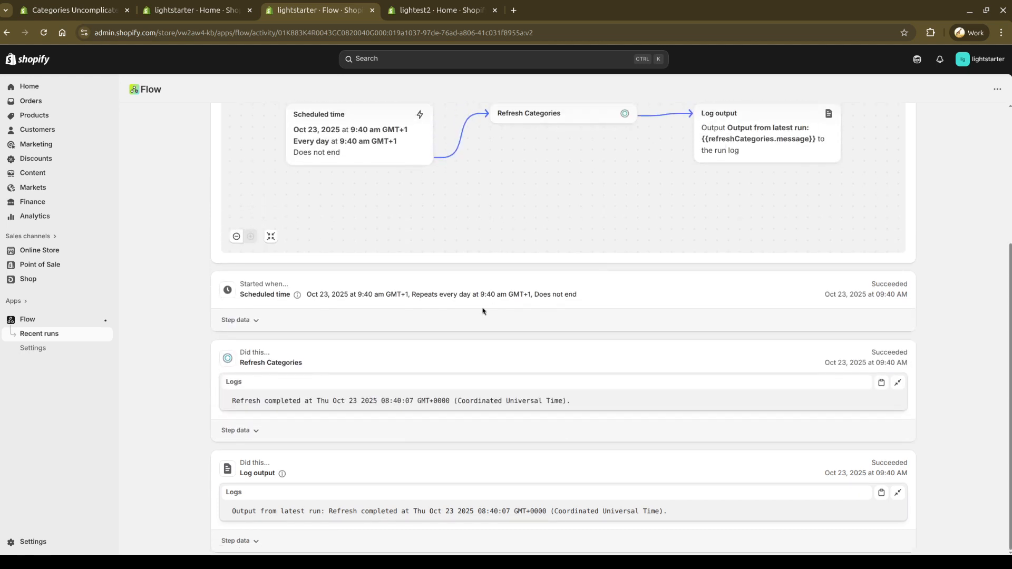
Compare the Log output action's logged text with the message in the Refresh Categories step data
left_click_drag(264, 516, 614, 515)
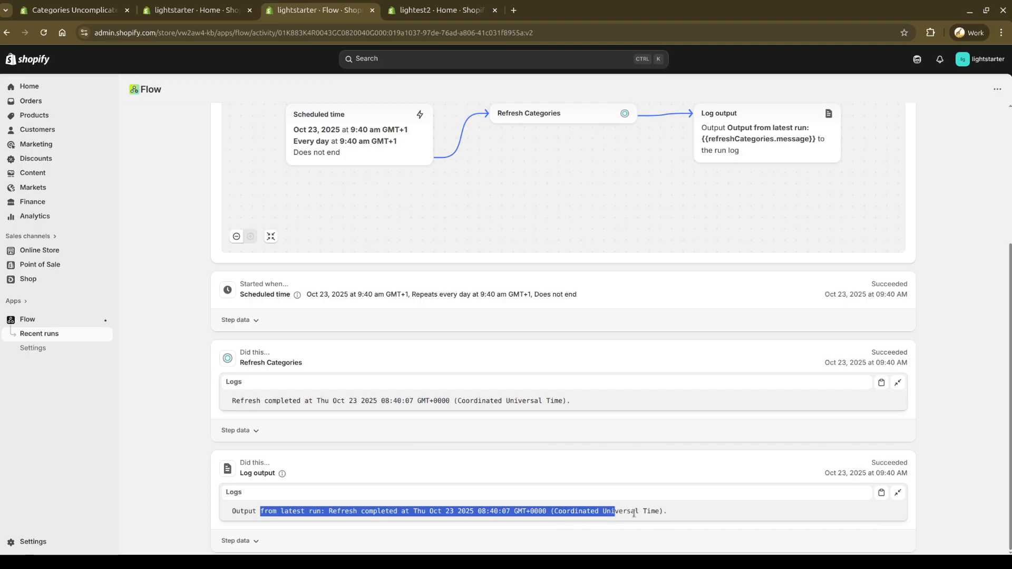
left_click(634, 514)
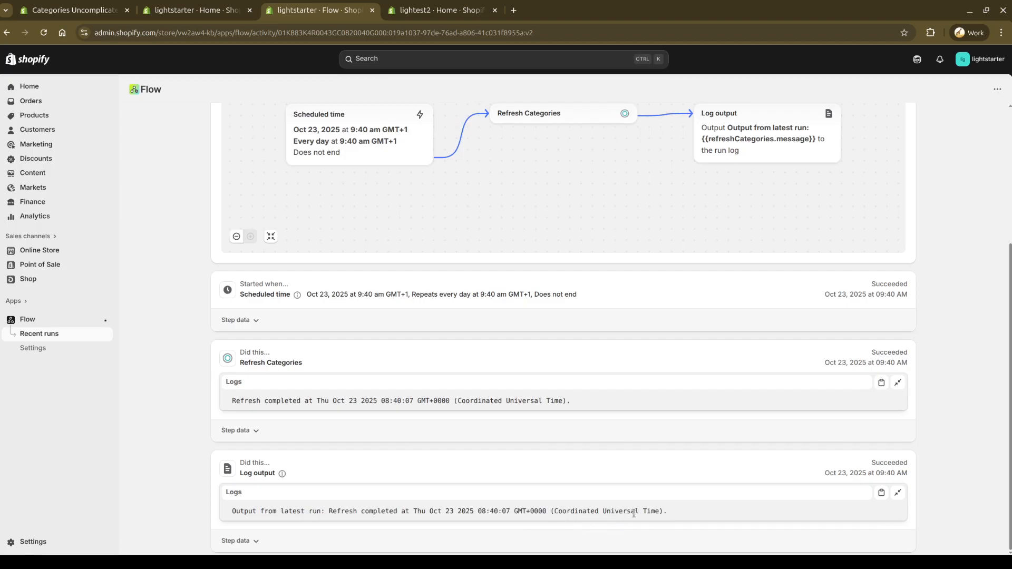
left_click(252, 431)
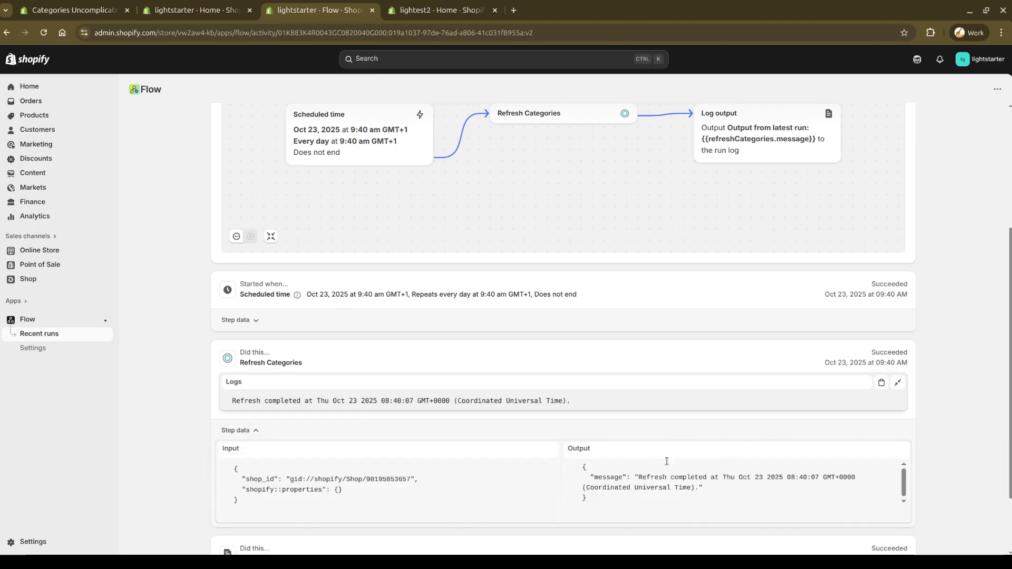
left_click(252, 430)
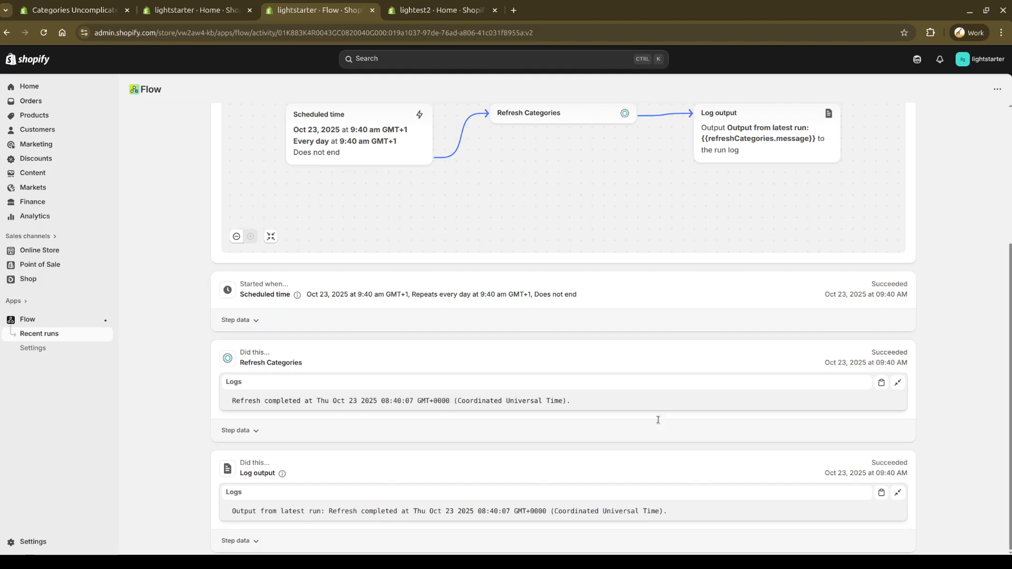
scroll(938, 342, "up", 4)
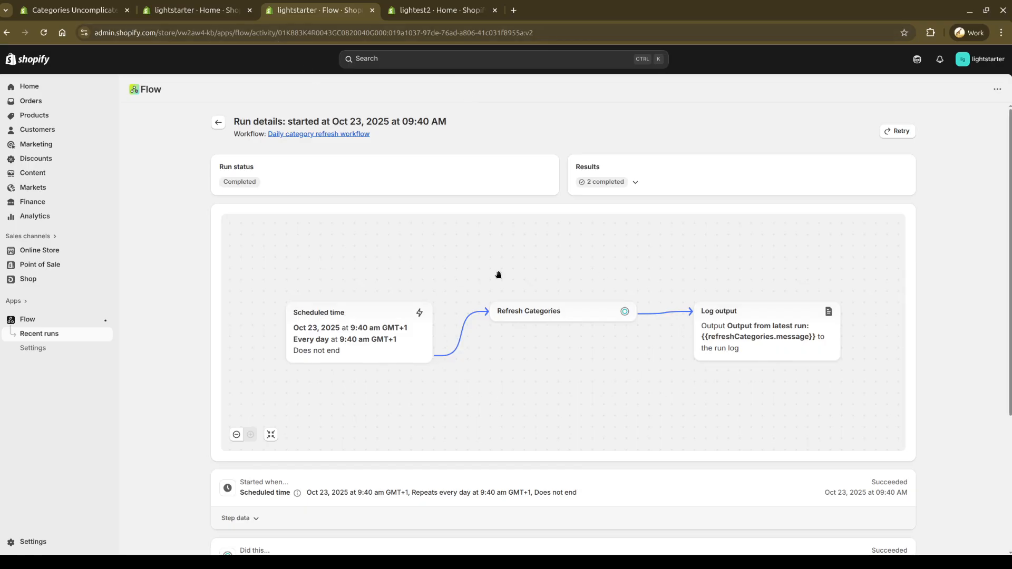
Reload the lightstarter store's Categories home page and check when the current category list was last refreshed
left_click(215, 15)
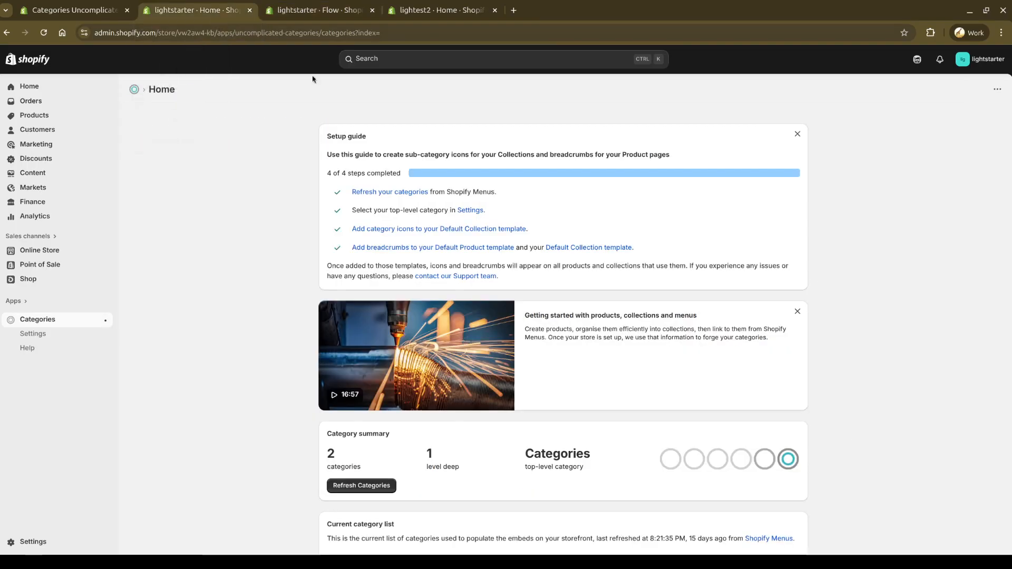
key("F5")
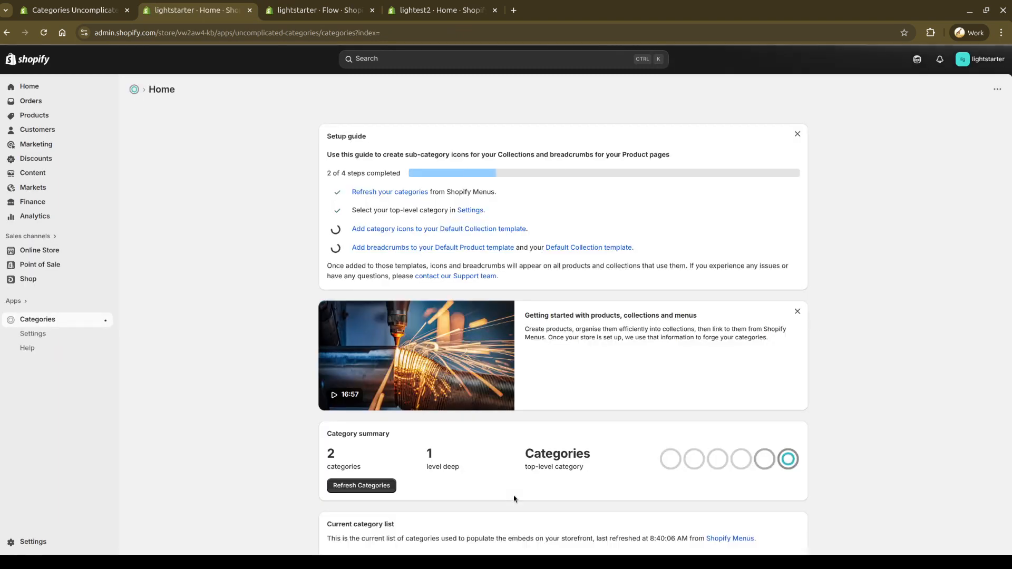
left_click_drag(587, 539, 688, 548)
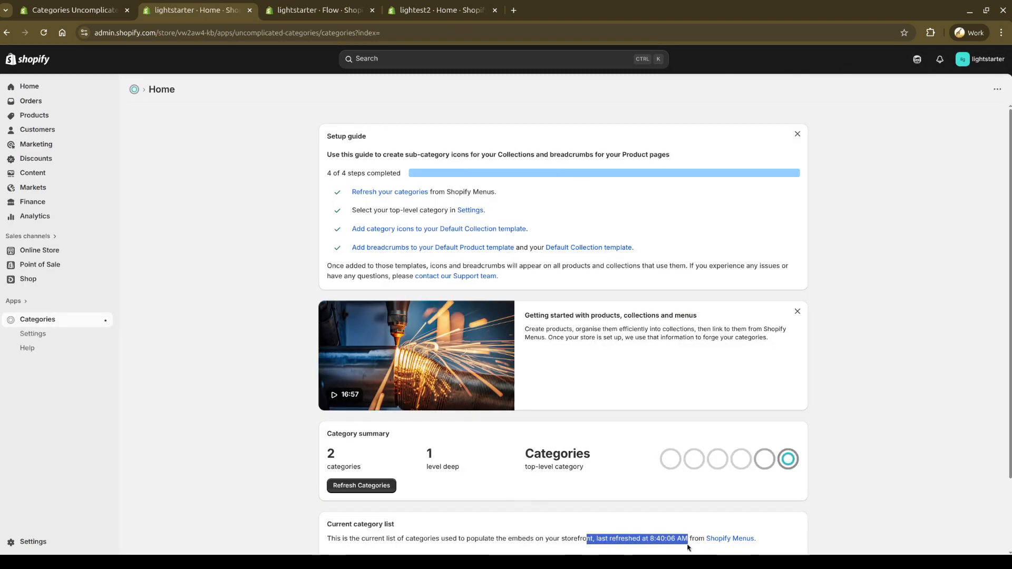
left_click(691, 542)
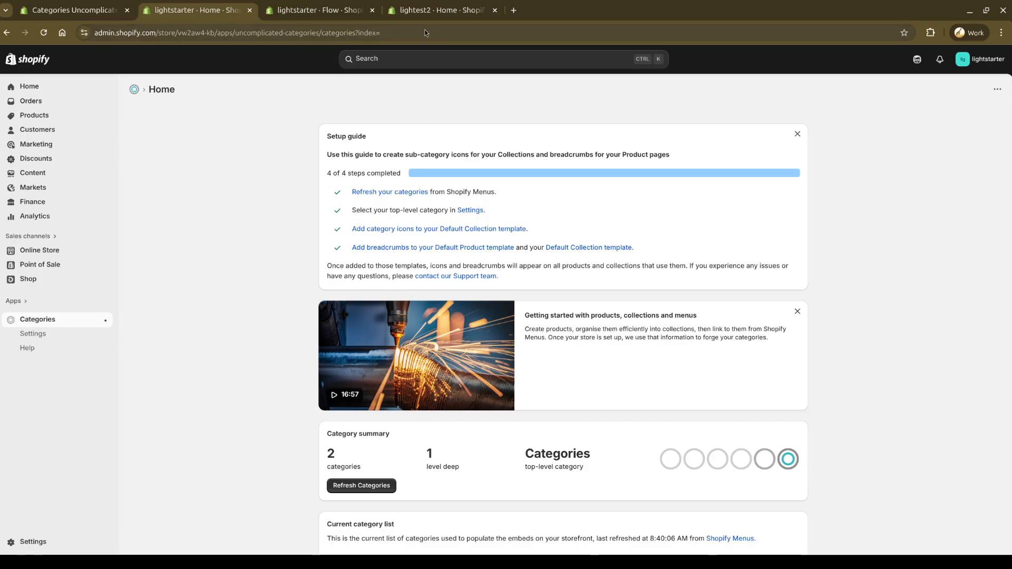
Review the lightest2 store's category issues and Category Advisor, and switch to the Categories Uncomplicated store's daily refresh workflow
left_click(426, 13)
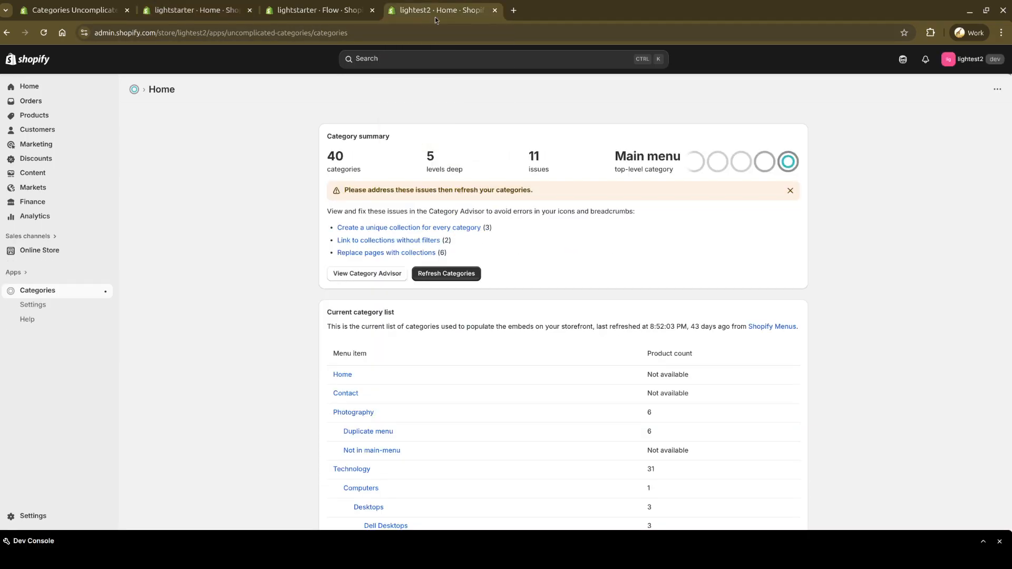
left_click_drag(529, 161, 543, 161)
left_click(539, 268)
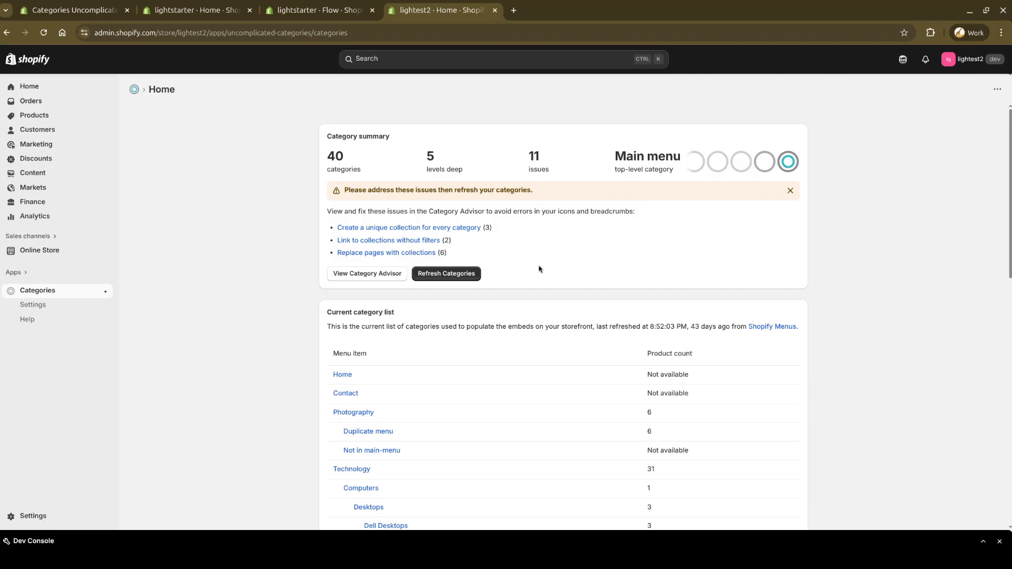
left_click(364, 278)
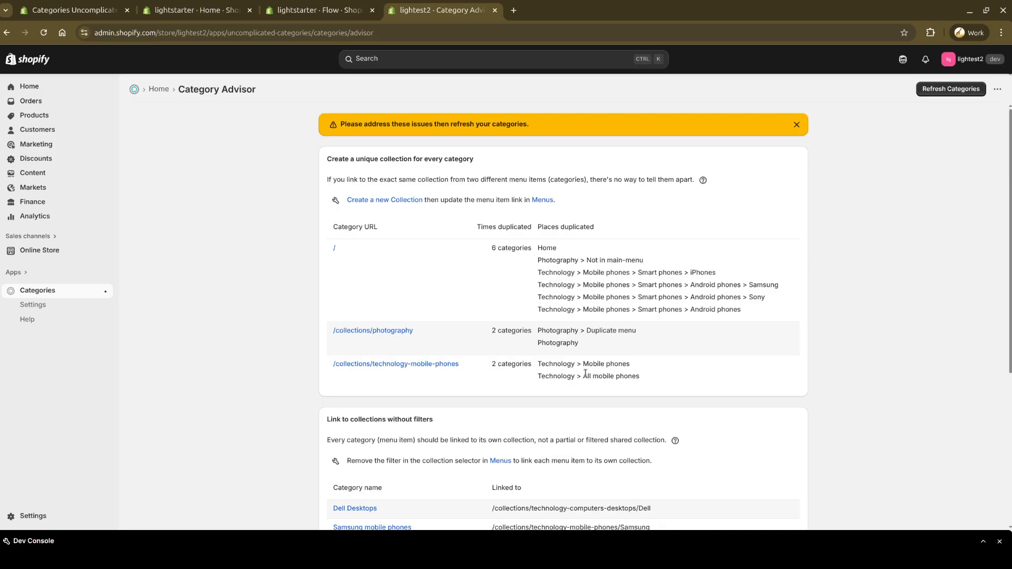
key("alt+Left")
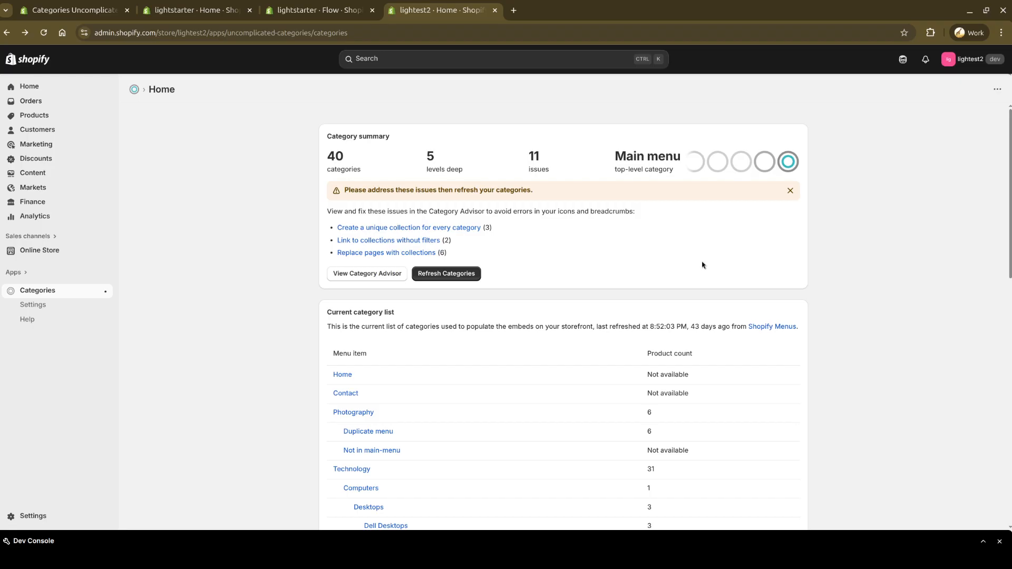
left_click(92, 11)
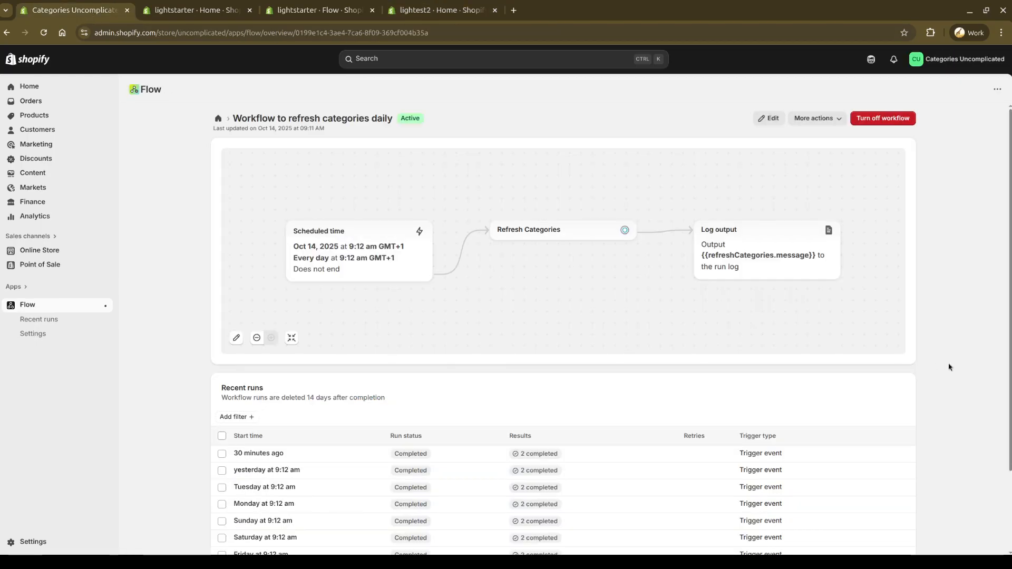